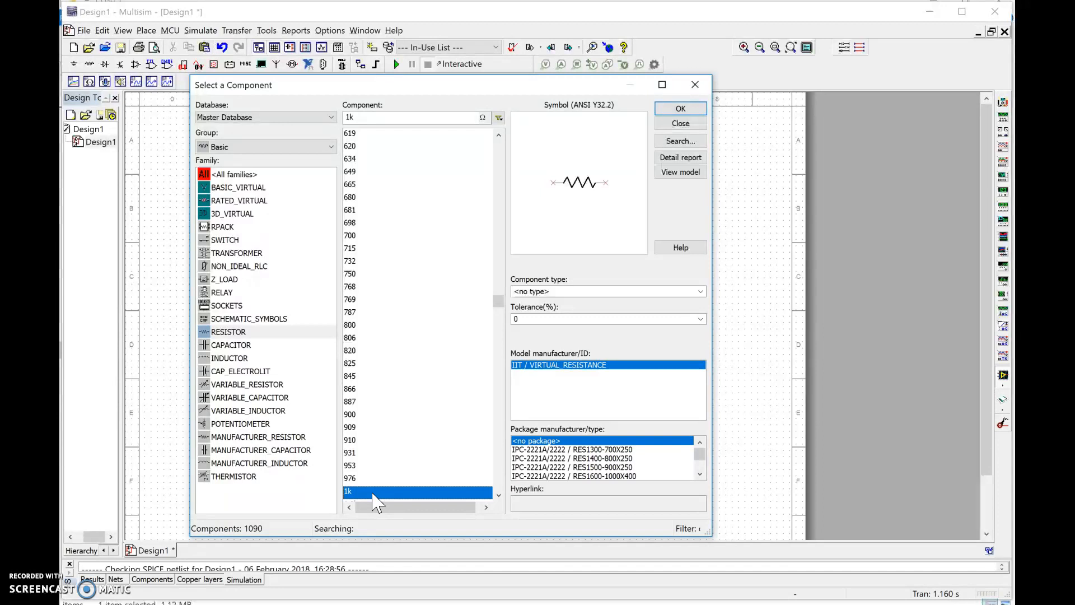
- Place a 1k resistor from the RESISTOR family in the upper-left part of the schematic
{"action": "double_click", "coordinate": [373, 493]}
{"action": "left_click", "coordinate": [334, 239]}
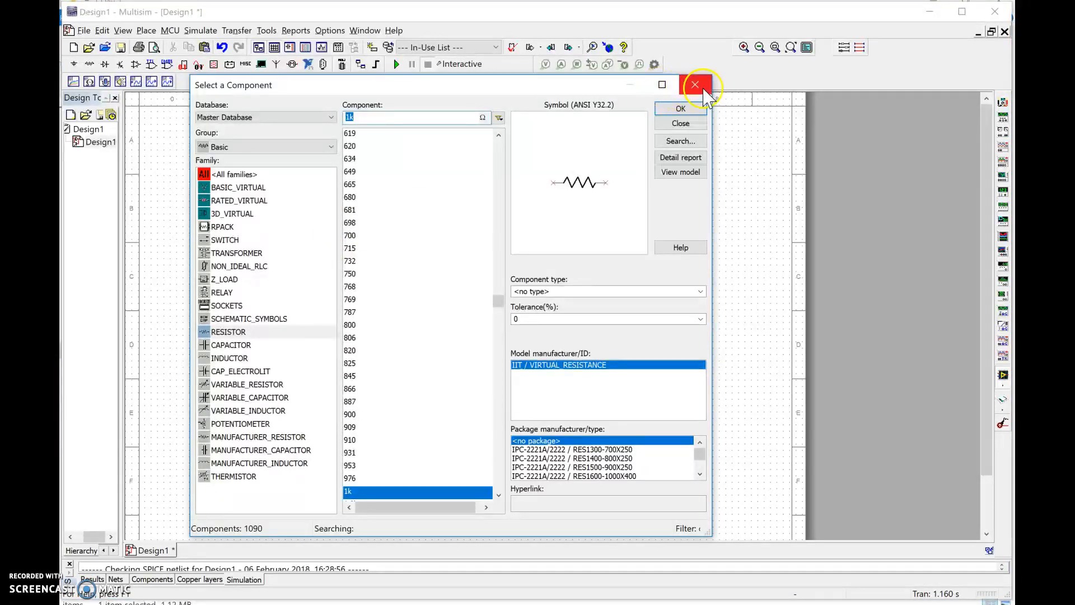
{"action": "left_click", "coordinate": [695, 84]}
{"action": "left_click", "coordinate": [351, 238]}
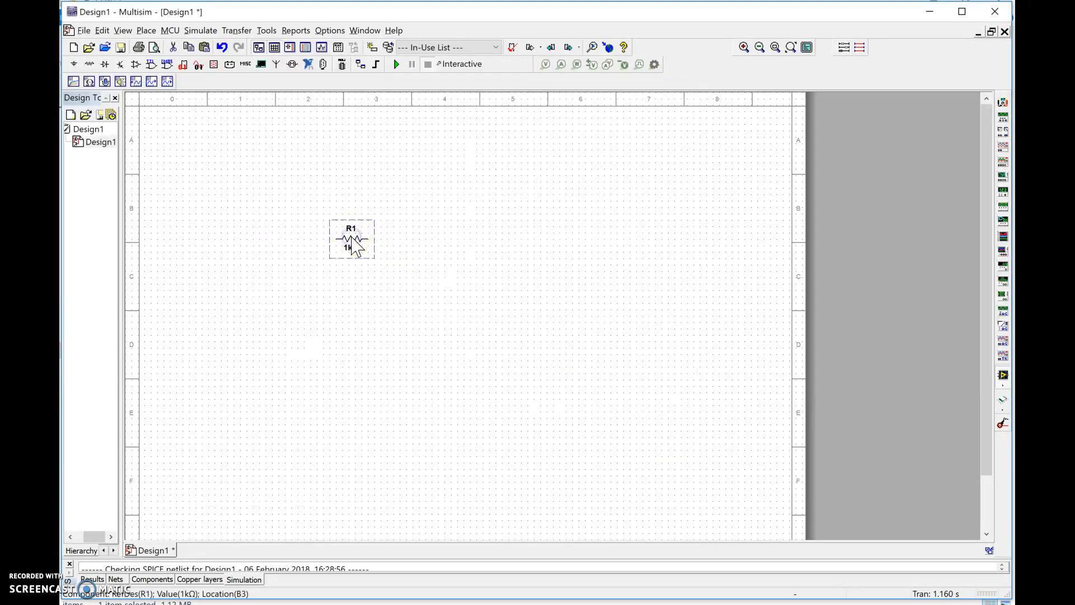
{"action": "double_click", "coordinate": [351, 238]}
{"action": "left_click", "coordinate": [497, 184]}
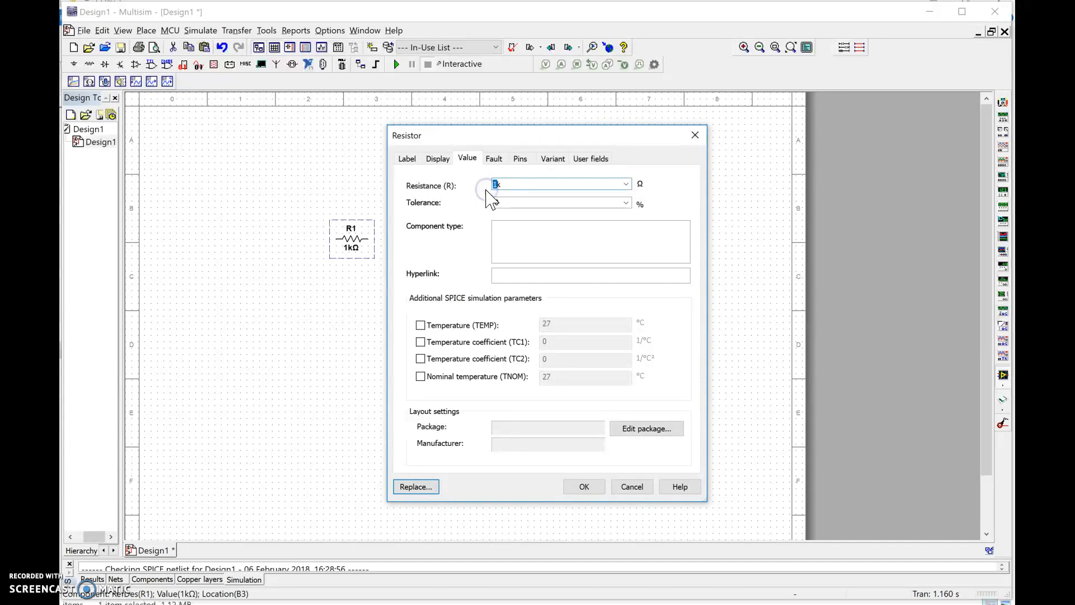
{"action": "double_click", "coordinate": [506, 203]}
{"action": "left_click", "coordinate": [626, 202]}
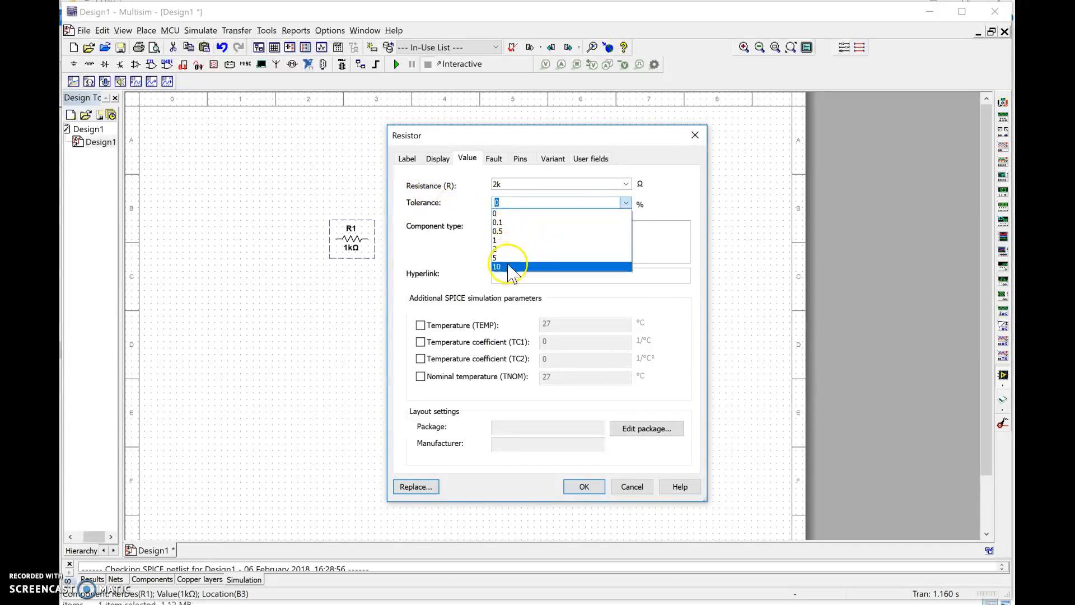
{"action": "left_click", "coordinate": [633, 487]}
{"action": "left_click", "coordinate": [631, 486]}
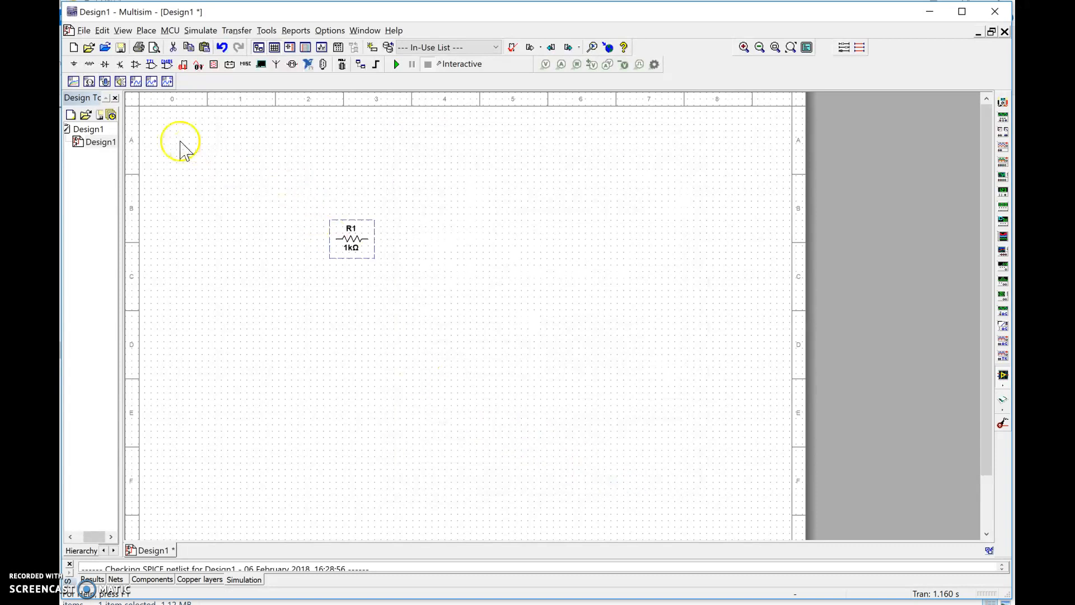
- Place a 1.1k resistor on the schematic and line it up beside R1 in the same row
{"action": "left_click", "coordinate": [89, 64]}
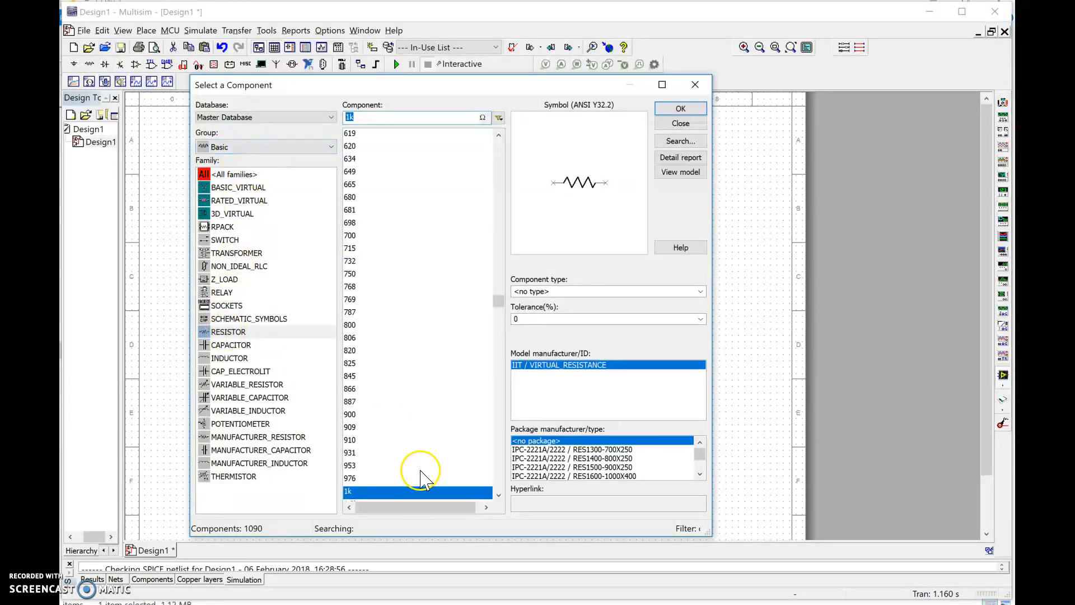
{"action": "scroll", "coordinate": [414, 468], "scroll_direction": "down", "scroll_amount": 4}
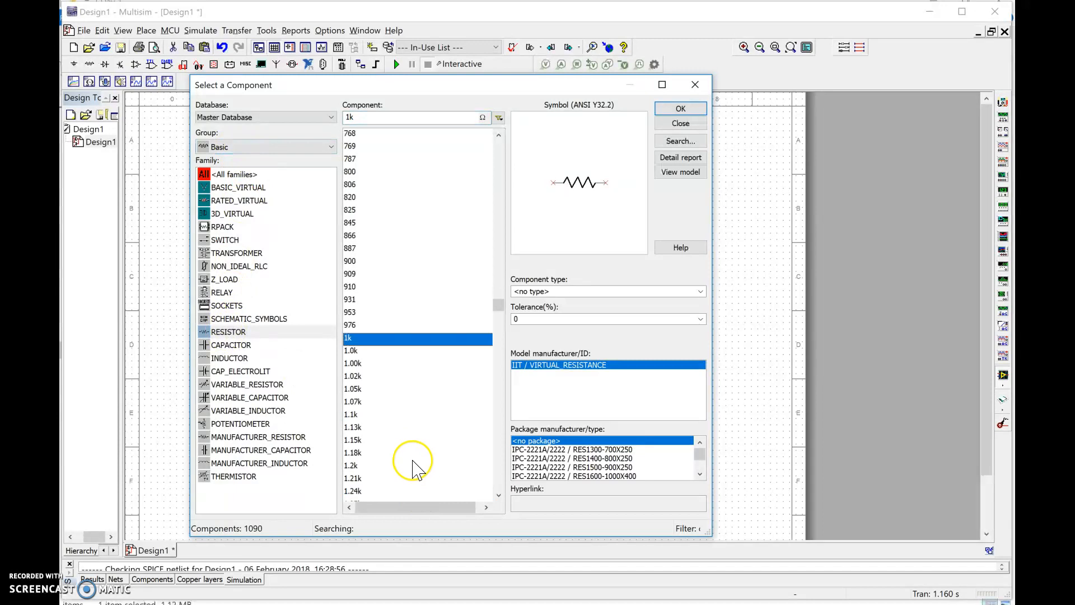
{"action": "double_click", "coordinate": [358, 414]}
{"action": "left_click", "coordinate": [437, 246]}
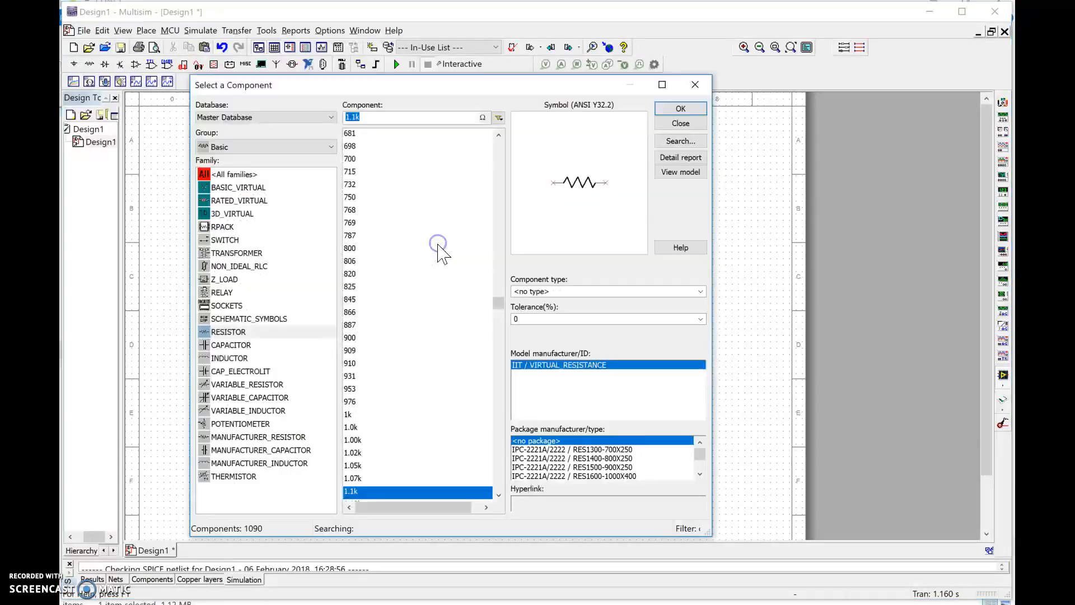
{"action": "left_click", "coordinate": [695, 84]}
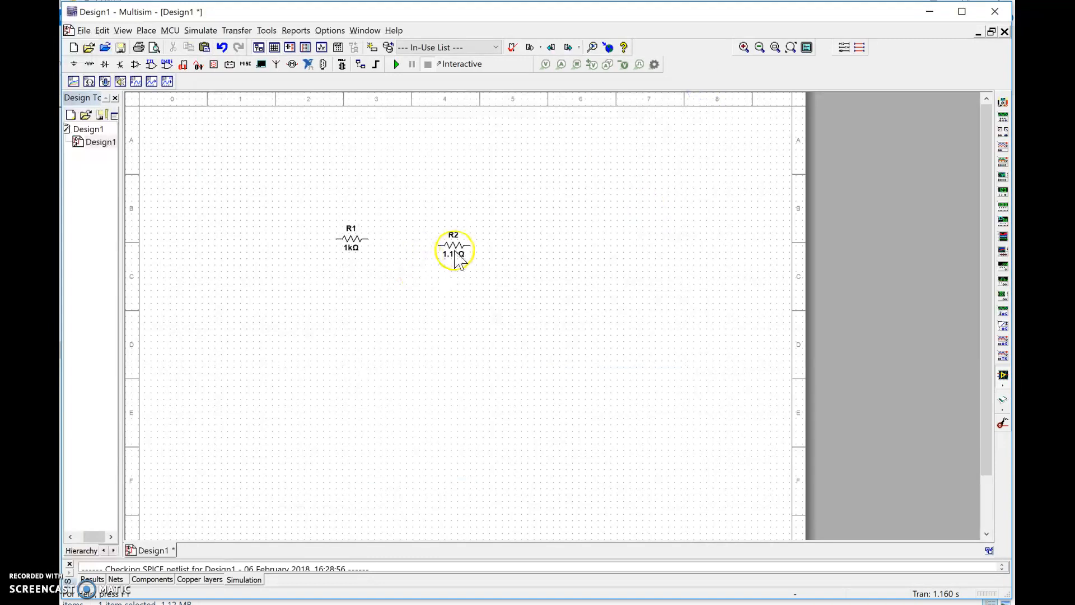
{"action": "left_click_drag", "start_coordinate": [437, 238], "coordinate": [398, 233]}
- Copy R1 and R2 together and paste the pair three times: once in the same row and twice in rows below
{"action": "left_click_drag", "start_coordinate": [320, 216], "coordinate": [466, 286]}
{"action": "left_click", "coordinate": [489, 294]}
{"action": "key", "text": "ctrl+v"}
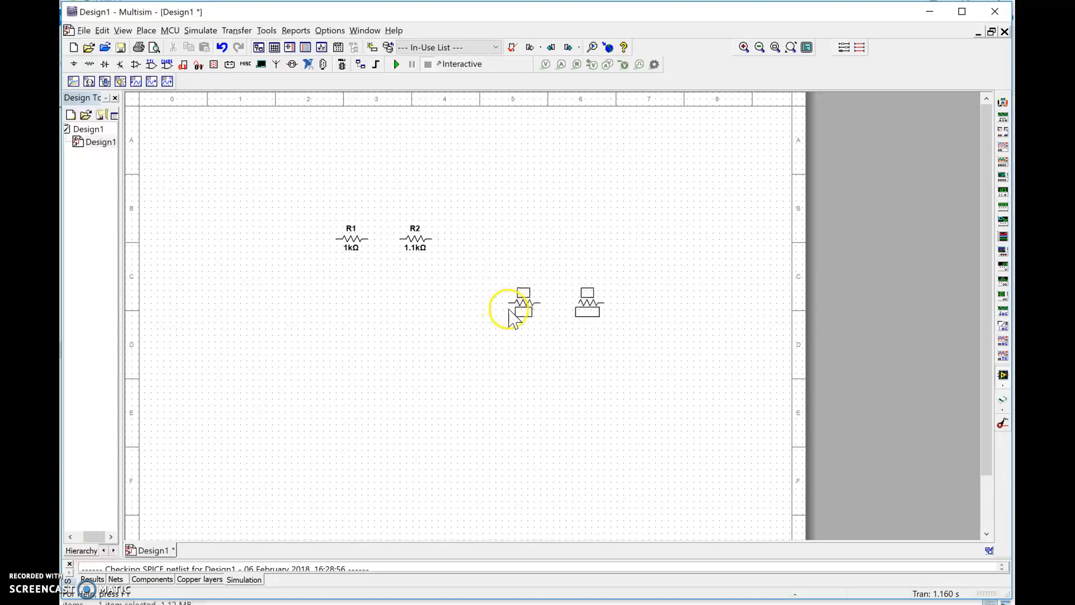
{"action": "left_click", "coordinate": [476, 240]}
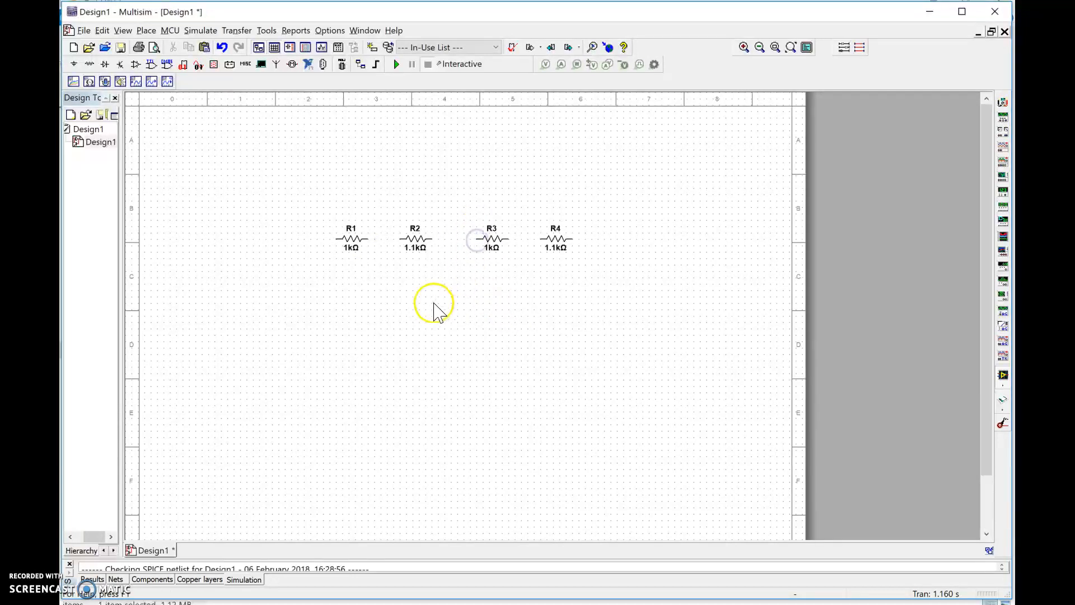
{"action": "key", "text": "ctrl+v"}
{"action": "left_click", "coordinate": [488, 321]}
{"action": "key", "text": "ctrl+v"}
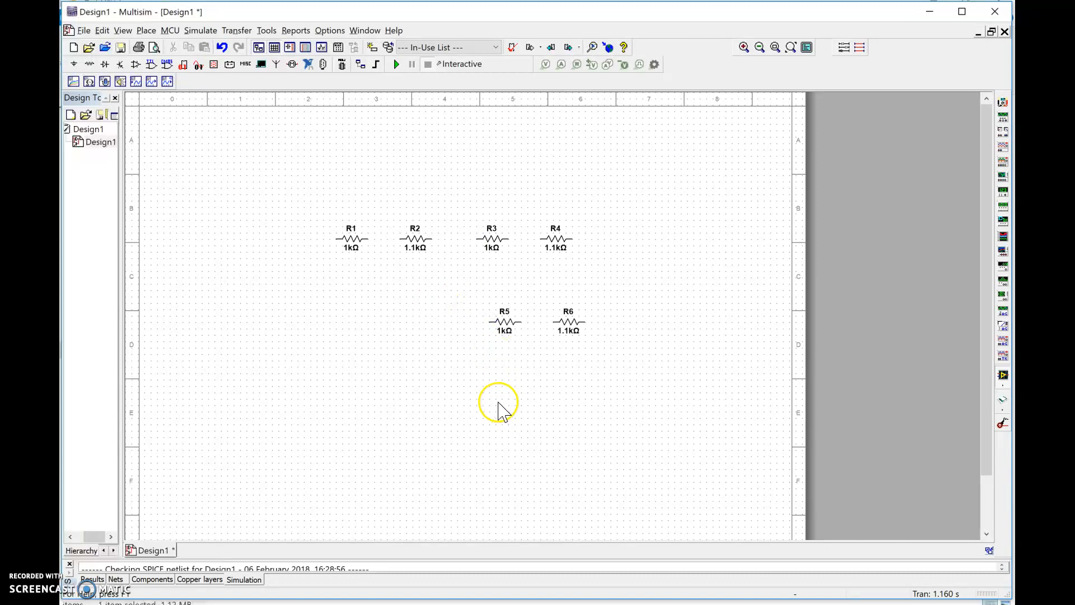
{"action": "left_click", "coordinate": [496, 399]}
- Rotate R2 clockwise until it stands vertically and move it just below the top resistor row
{"action": "left_click", "coordinate": [405, 248]}
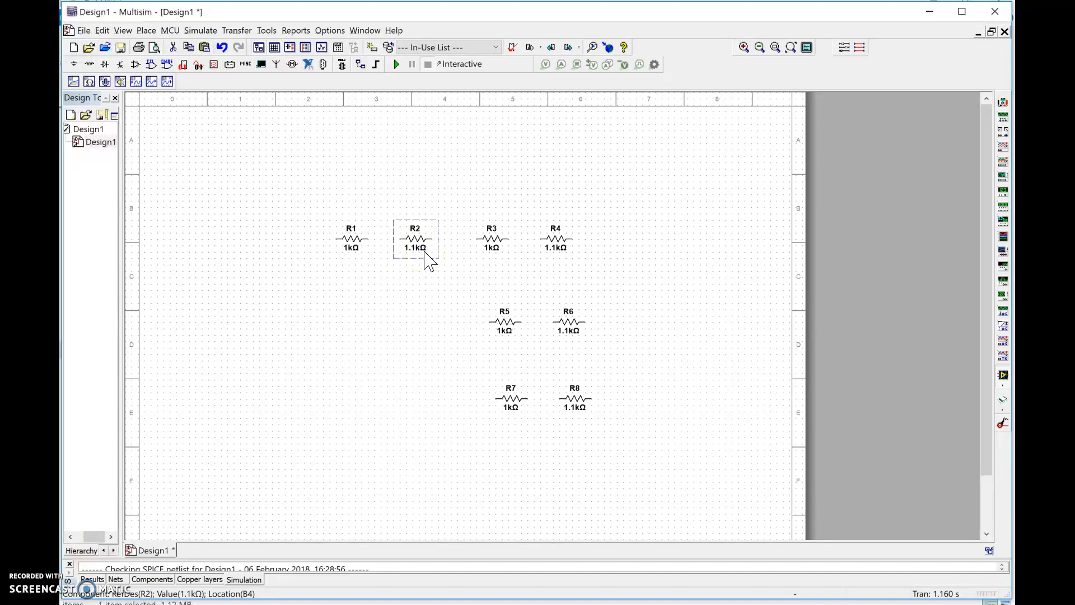
{"action": "right_click", "coordinate": [407, 235]}
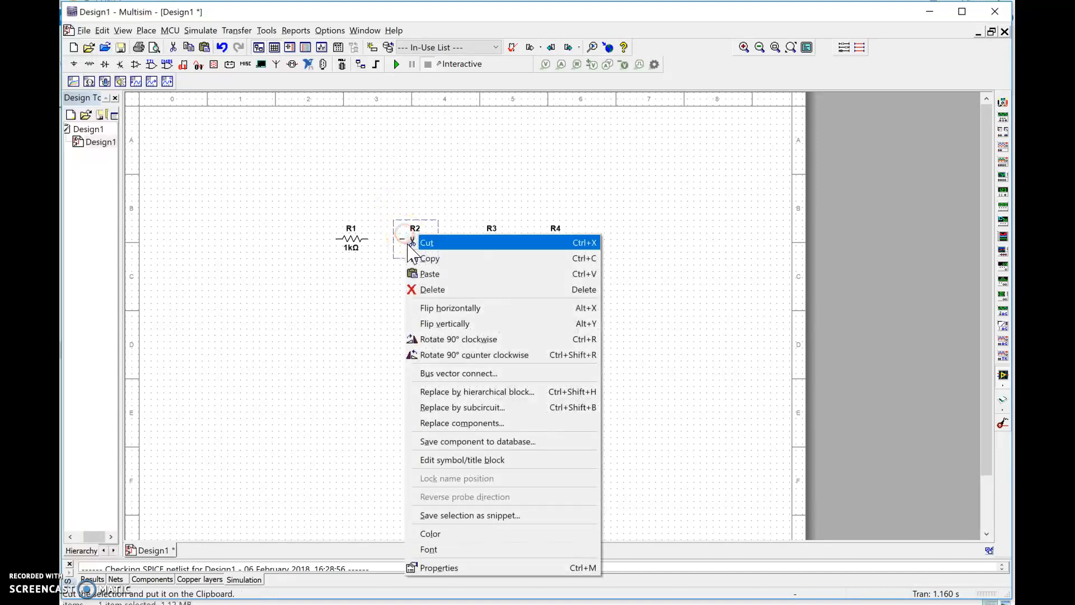
{"action": "left_click", "coordinate": [473, 341]}
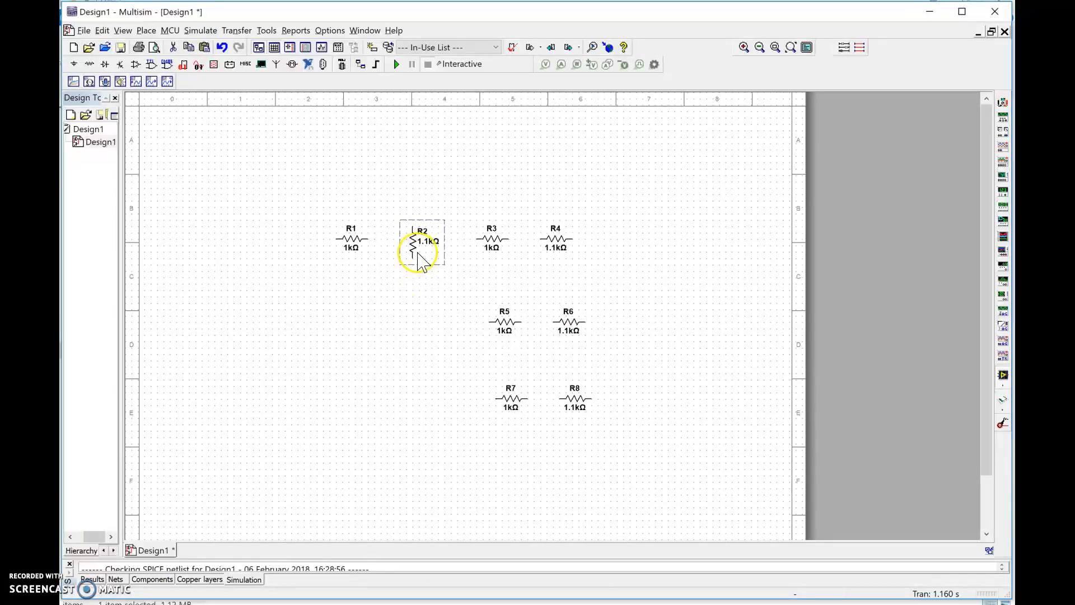
{"action": "key", "text": "ctrl+r"}
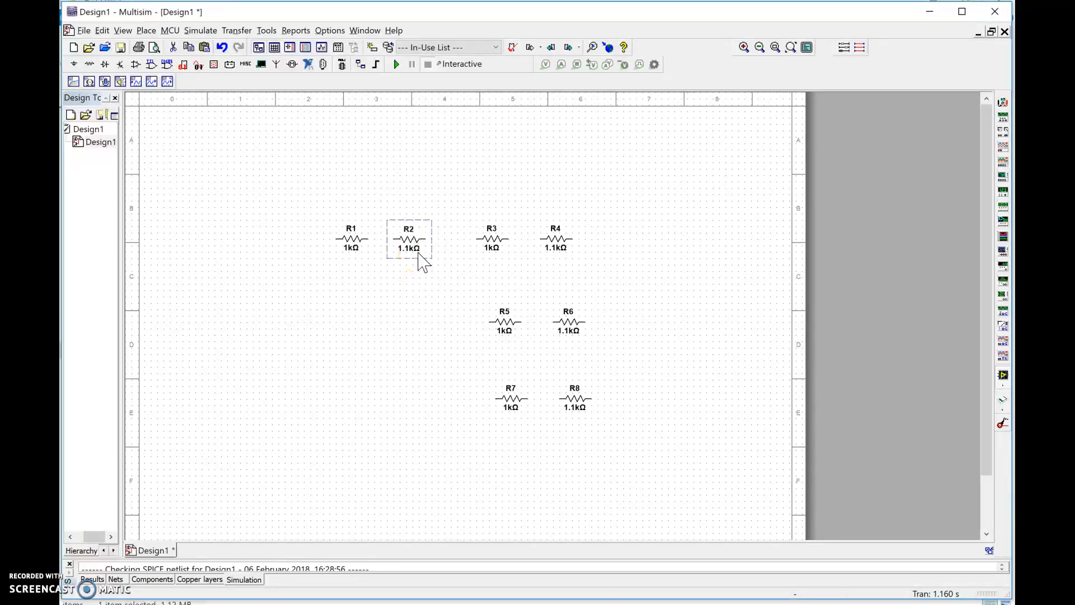
{"action": "key", "text": "ctrl+r"}
{"action": "left_click_drag", "start_coordinate": [413, 250], "coordinate": [450, 299]}
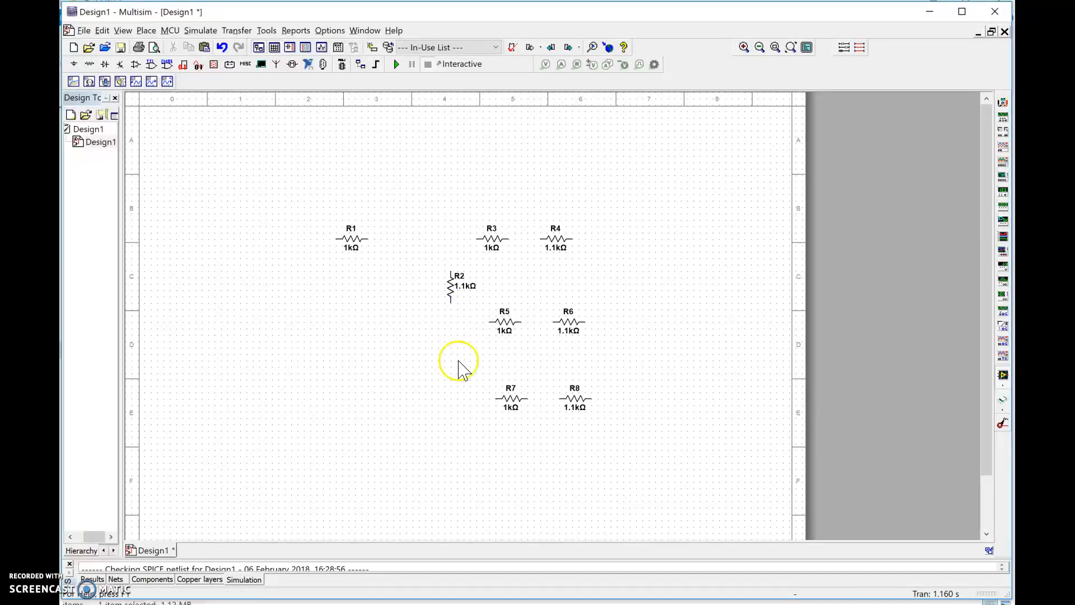
- Move R5 to the lower left of the layout and set R1 in the top row level with R3
{"action": "left_click", "coordinate": [352, 237]}
{"action": "left_click_drag", "start_coordinate": [353, 245], "coordinate": [347, 269]}
{"action": "left_click", "coordinate": [428, 329]}
{"action": "left_click_drag", "start_coordinate": [507, 331], "coordinate": [374, 410]}
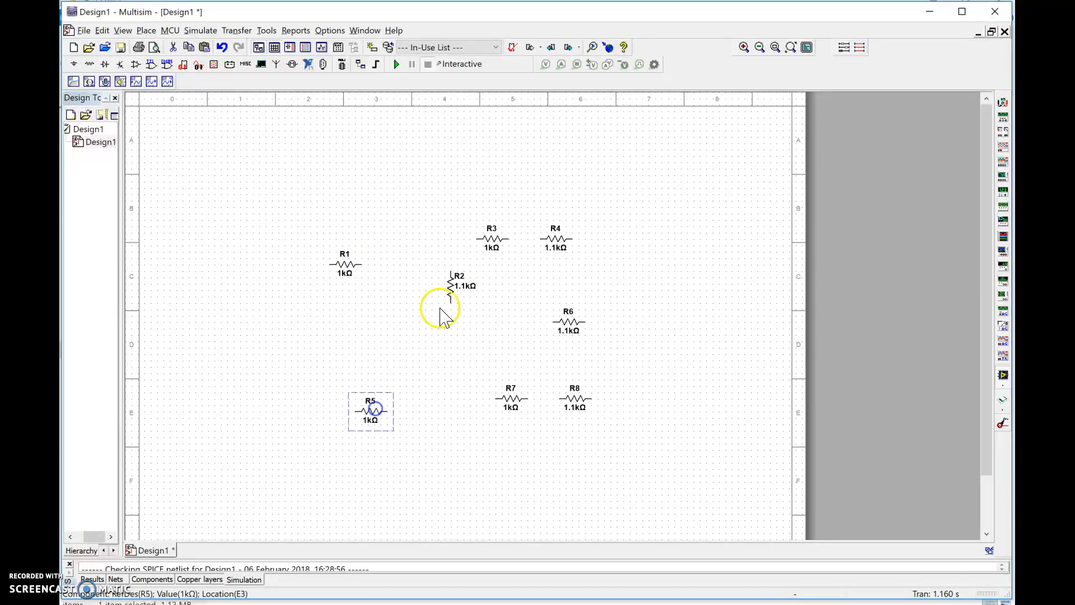
{"action": "left_click_drag", "start_coordinate": [348, 264], "coordinate": [360, 239]}
- Wire R1, R3 and R4 along the top, R5, R7 and R8 along the bottom, with R2 and R6 as inner branches
{"action": "left_click", "coordinate": [393, 274]}
{"action": "left_click", "coordinate": [387, 240]}
{"action": "left_click", "coordinate": [475, 239]}
{"action": "left_click", "coordinate": [416, 276]}
{"action": "left_click", "coordinate": [437, 282]}
{"action": "left_click", "coordinate": [438, 239]}
{"action": "left_click", "coordinate": [209, 477]}
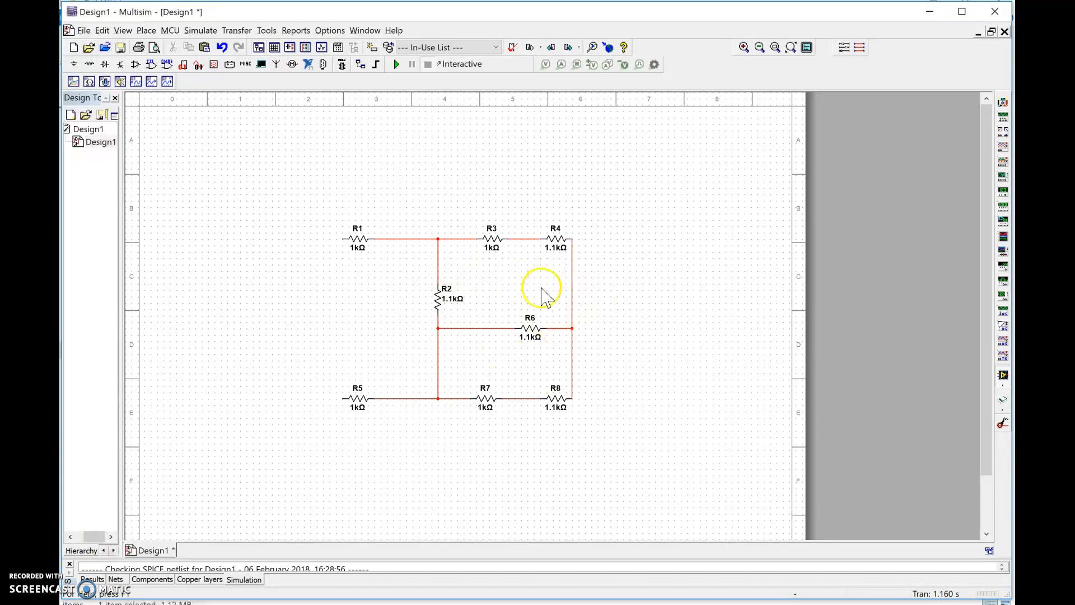
- Place a DC_POWER source from the POWER_SOURCES family left of the resistor network, between R1 and R5
{"action": "left_click", "coordinate": [73, 65]}
{"action": "left_click", "coordinate": [219, 180]}
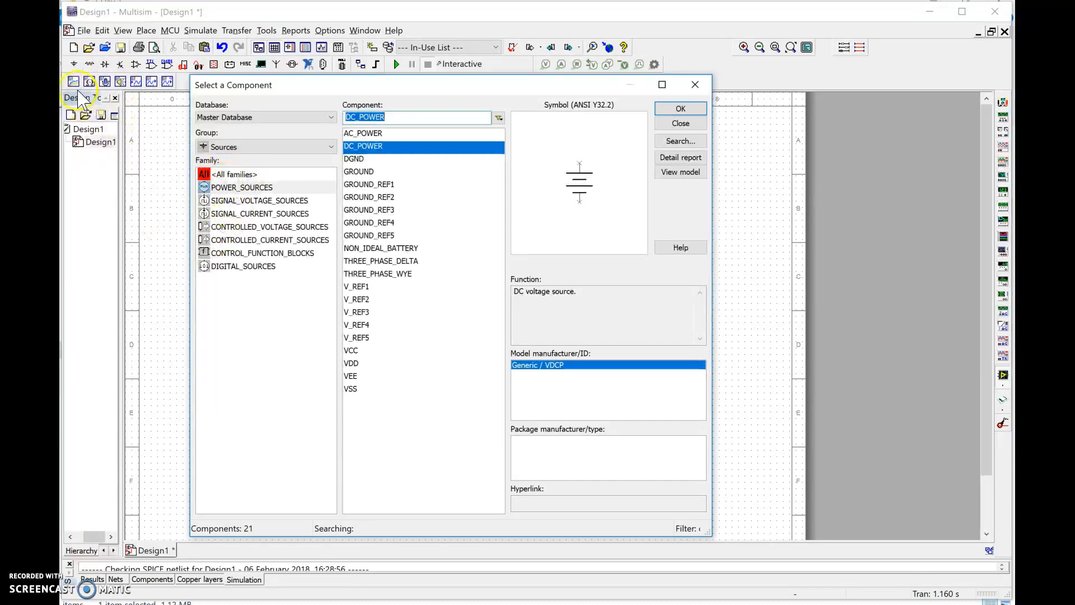
{"action": "left_click", "coordinate": [221, 143]}
{"action": "left_click", "coordinate": [222, 143]}
{"action": "left_click", "coordinate": [223, 188]}
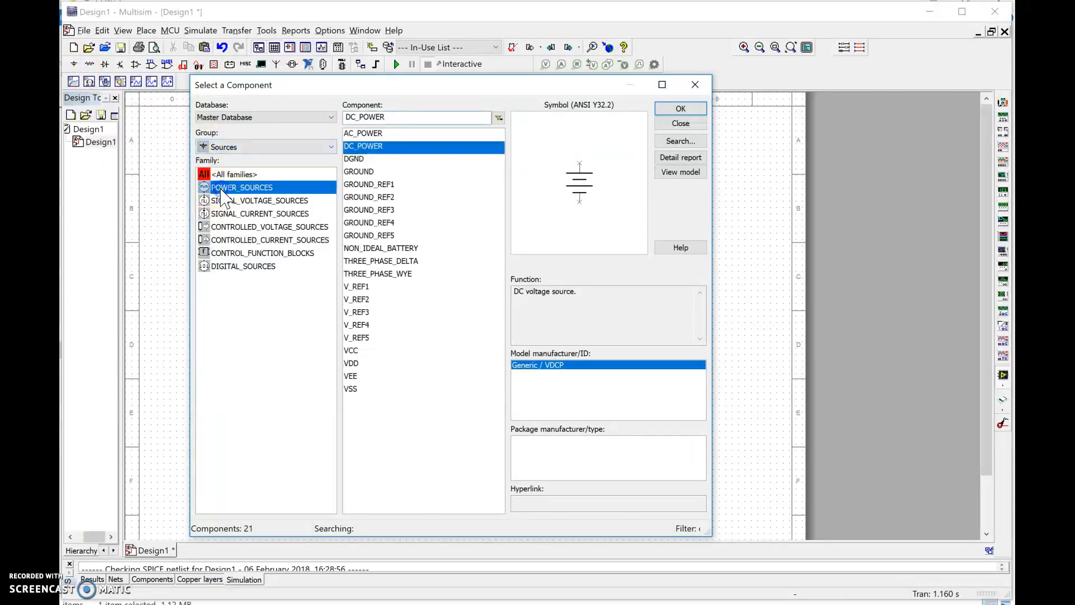
{"action": "double_click", "coordinate": [383, 147]}
{"action": "left_click", "coordinate": [305, 324]}
{"action": "left_click", "coordinate": [695, 85]}
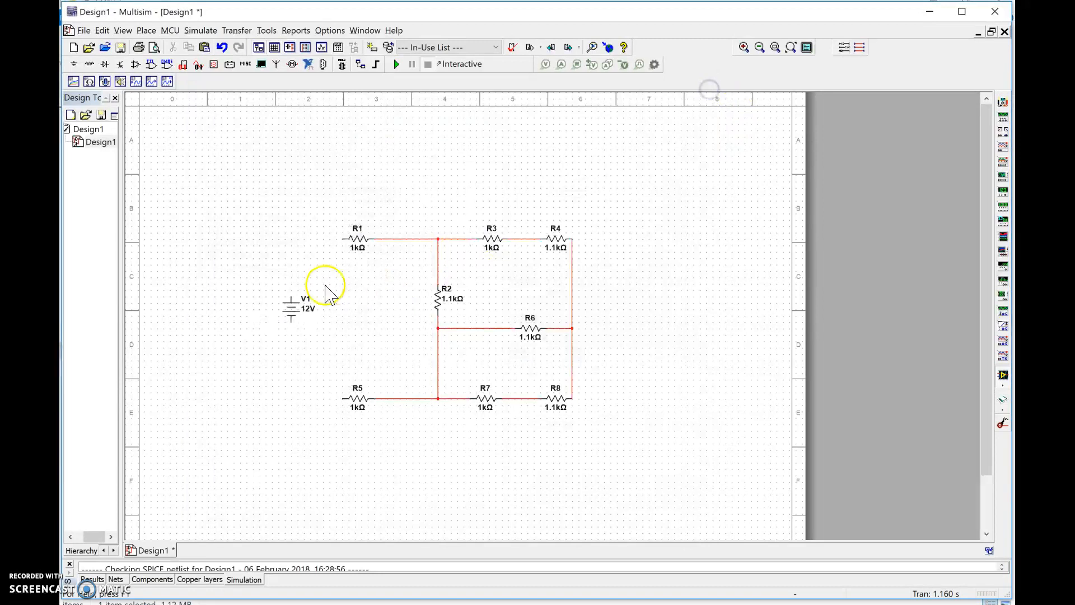
- Wire the positive terminal of V1 to R1 and its negative terminal to R5
{"action": "left_click", "coordinate": [338, 245]}
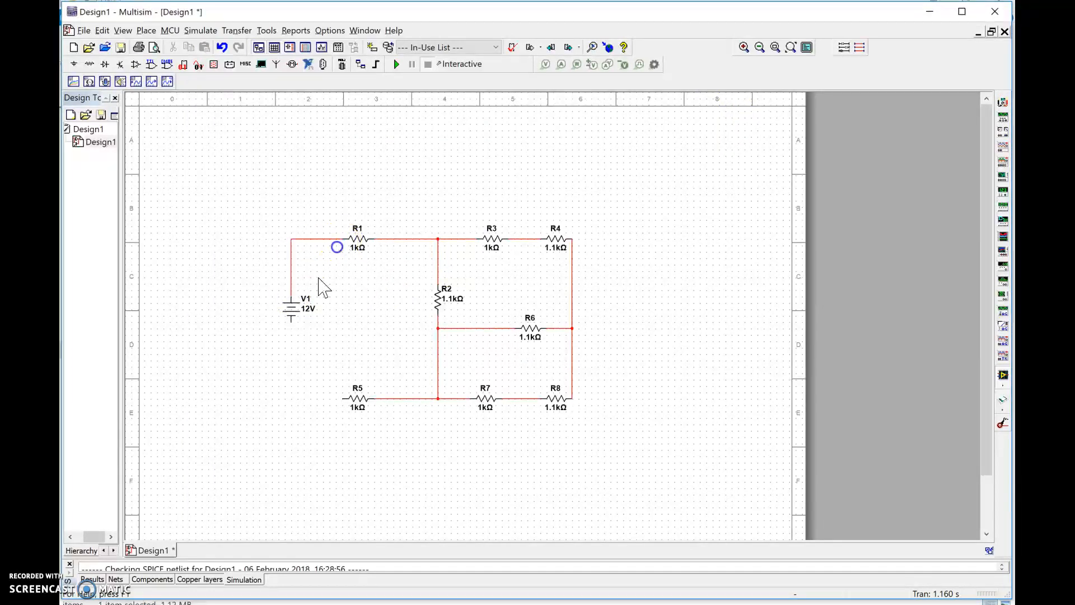
{"action": "left_click", "coordinate": [289, 321]}
{"action": "left_click", "coordinate": [343, 398]}
{"action": "left_click", "coordinate": [572, 328]}
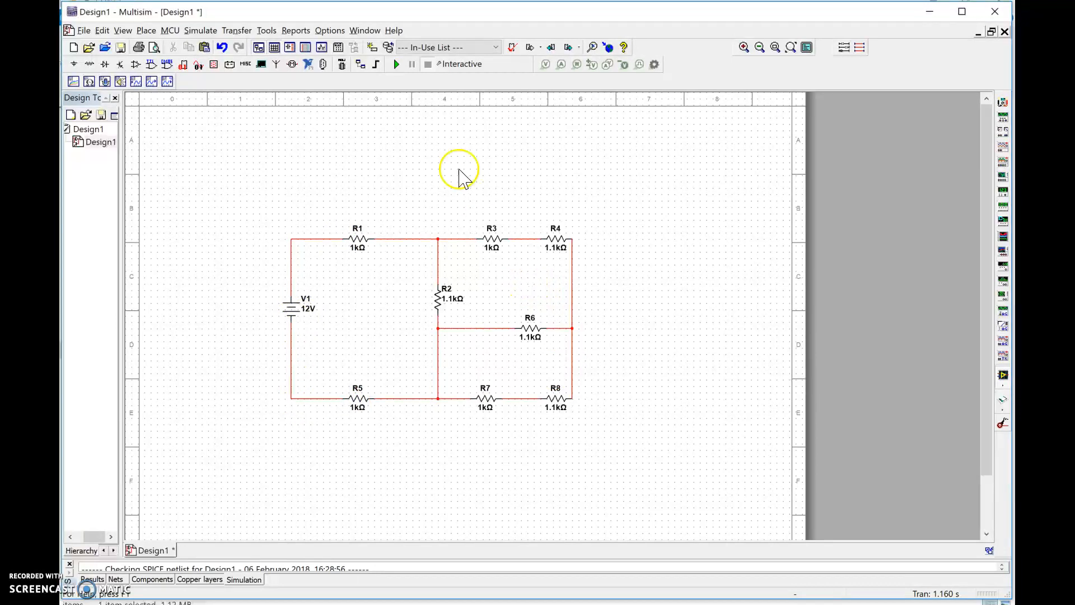
- Run the interactive simulation of the circuit and stop it again
{"action": "left_click", "coordinate": [394, 64]}
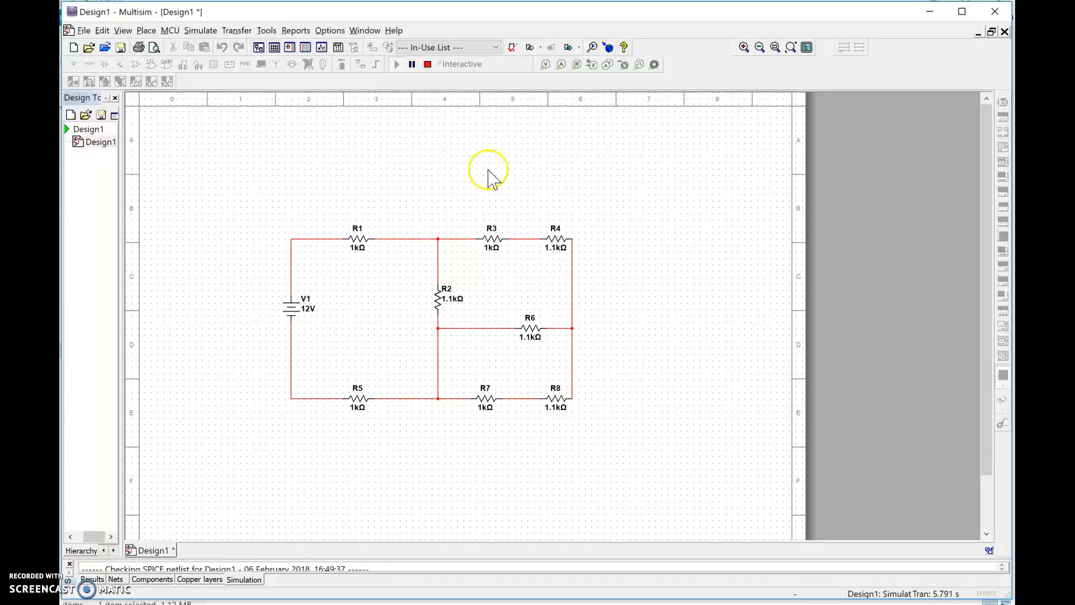
{"action": "left_click", "coordinate": [427, 64]}
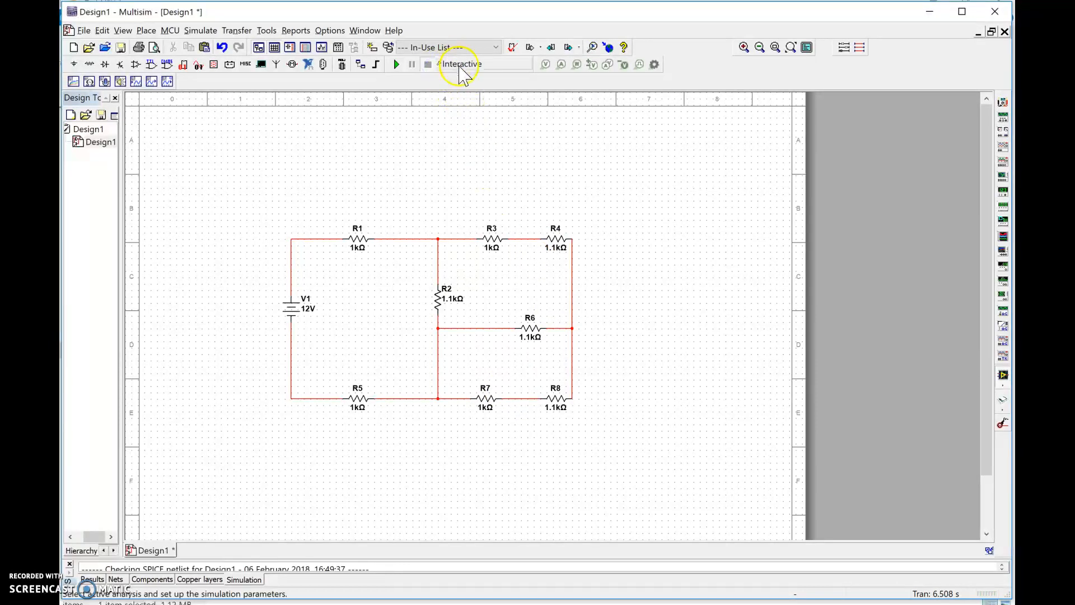
- Place a multimeter above V1 and delete the wire joining V1 to R1
{"action": "left_click", "coordinate": [1005, 105]}
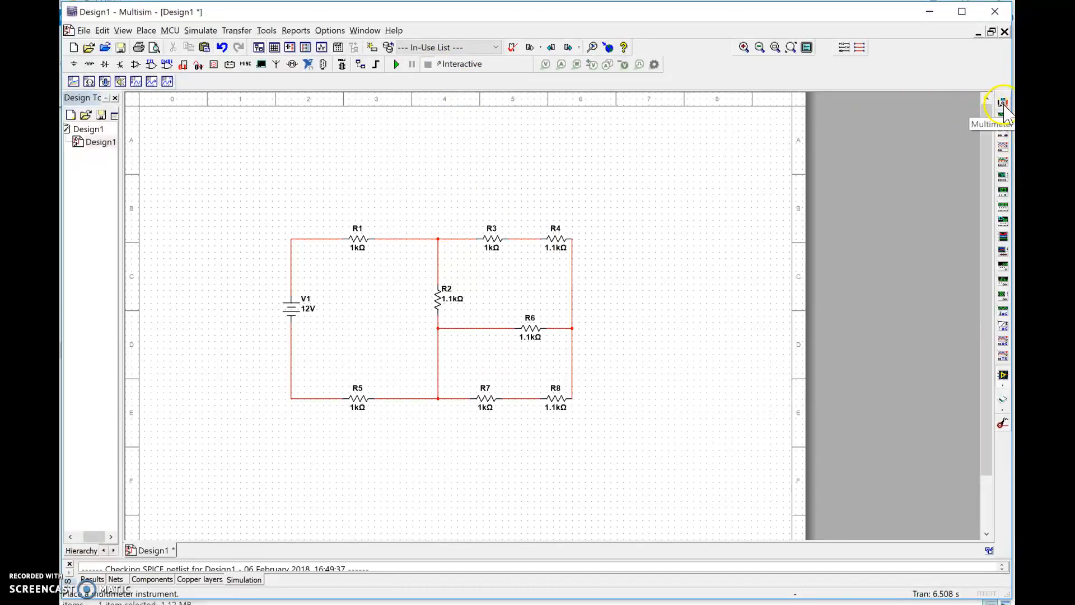
{"action": "left_click", "coordinate": [293, 209]}
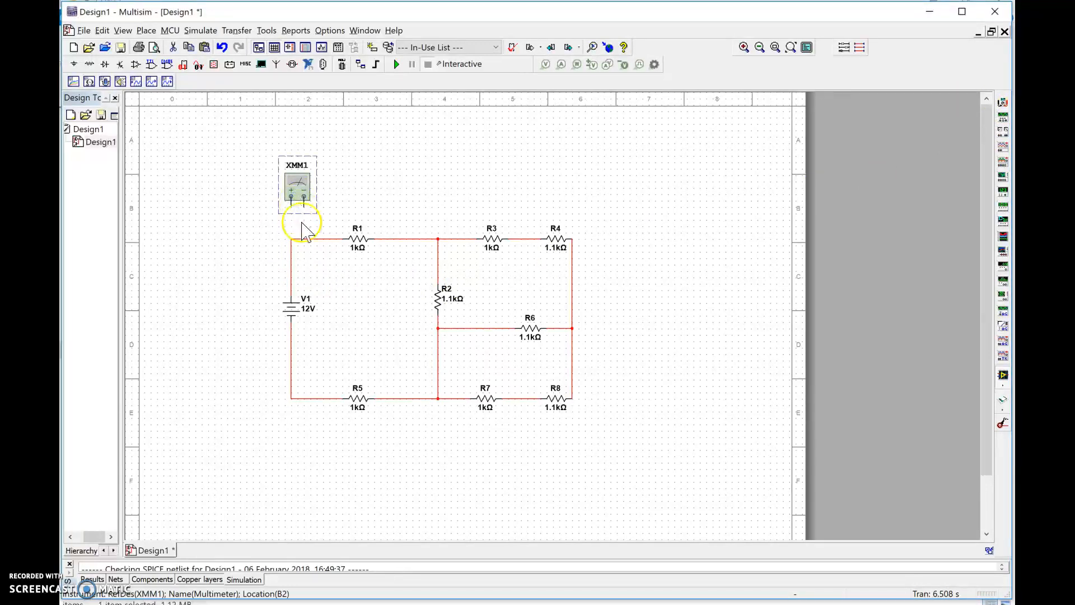
{"action": "left_click", "coordinate": [308, 240]}
{"action": "key", "text": "Delete"}
{"action": "left_click_drag", "start_coordinate": [291, 190], "coordinate": [304, 191]}
- Wire the multimeter in series, its positive terminal to V1 and its negative terminal to R1
{"action": "left_click", "coordinate": [303, 205]}
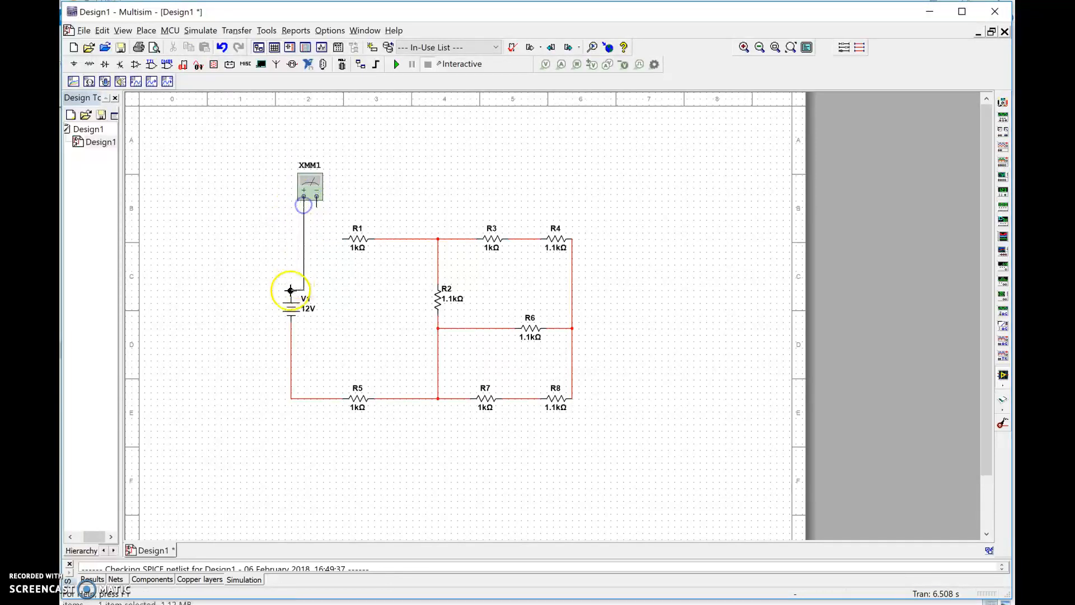
{"action": "left_click", "coordinate": [291, 290]}
{"action": "left_click", "coordinate": [318, 208]}
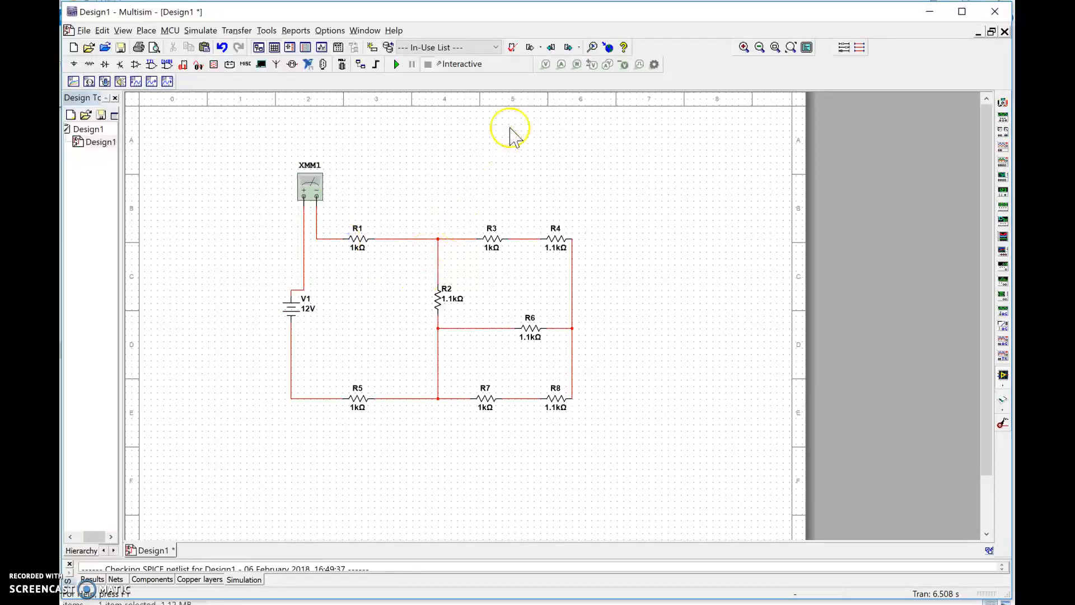
- Place a current probe on the wire just after R1 and reverse its direction to point away from R1
{"action": "left_click", "coordinate": [563, 65]}
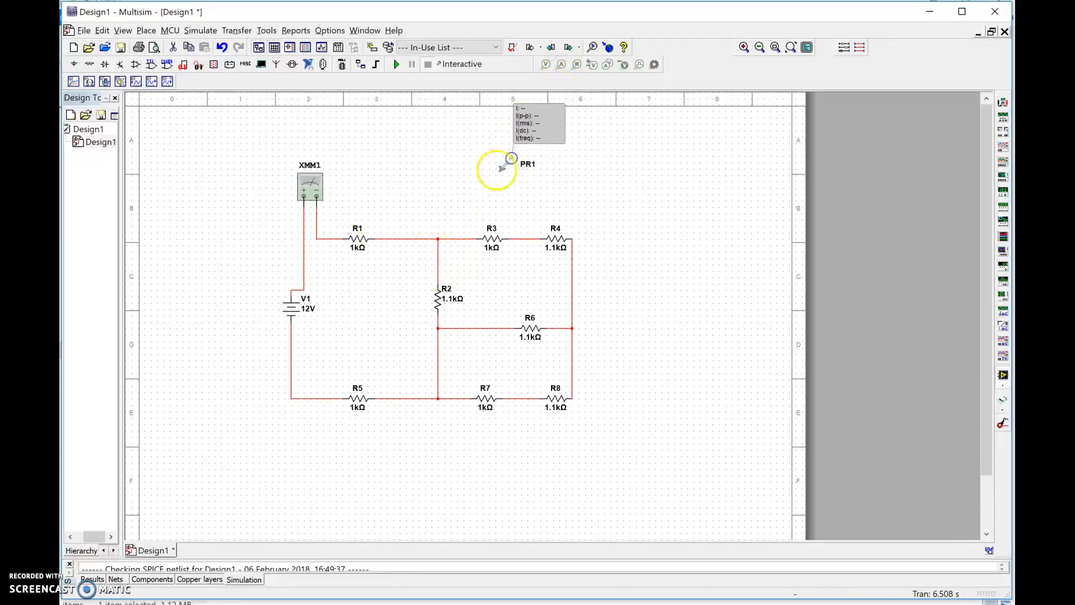
{"action": "left_click", "coordinate": [394, 238]}
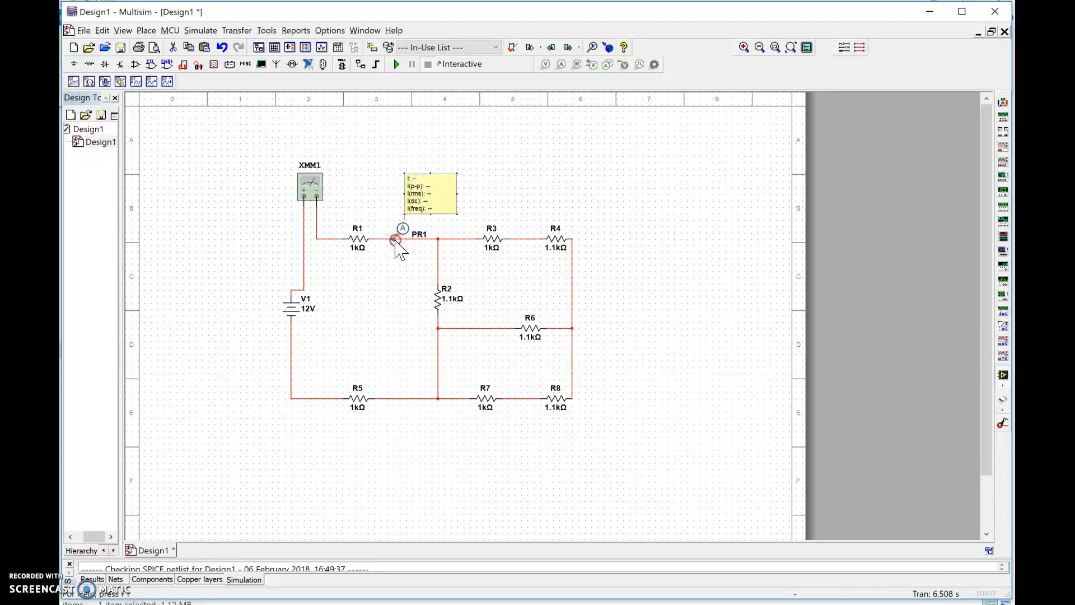
{"action": "right_click", "coordinate": [396, 240]}
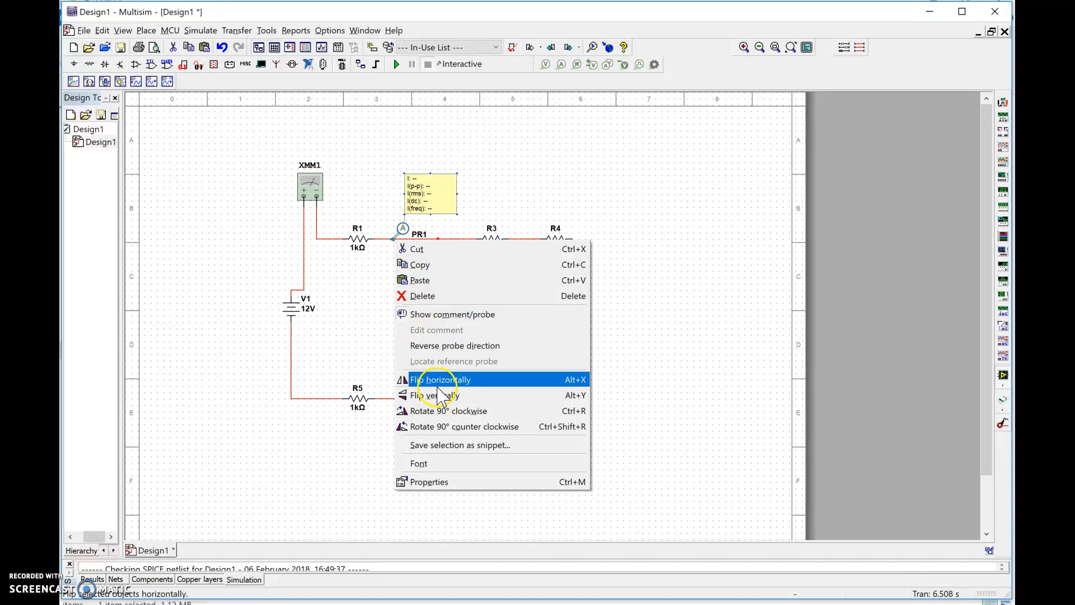
{"action": "left_click", "coordinate": [469, 345]}
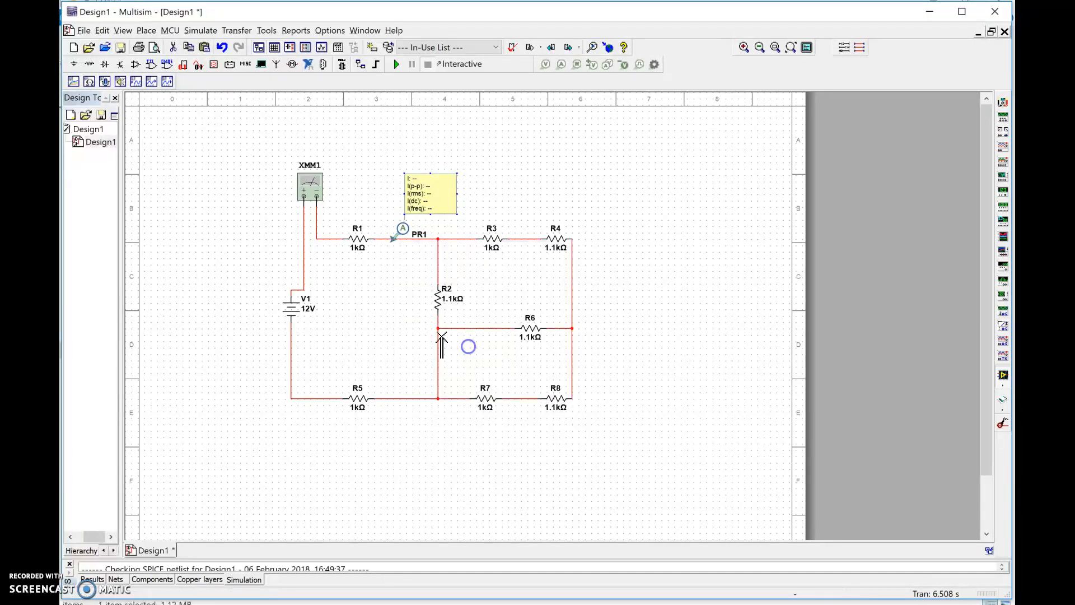
- Give the current probe after R1 custom parameters so that it shows only I(dc)
{"action": "double_click", "coordinate": [412, 207]}
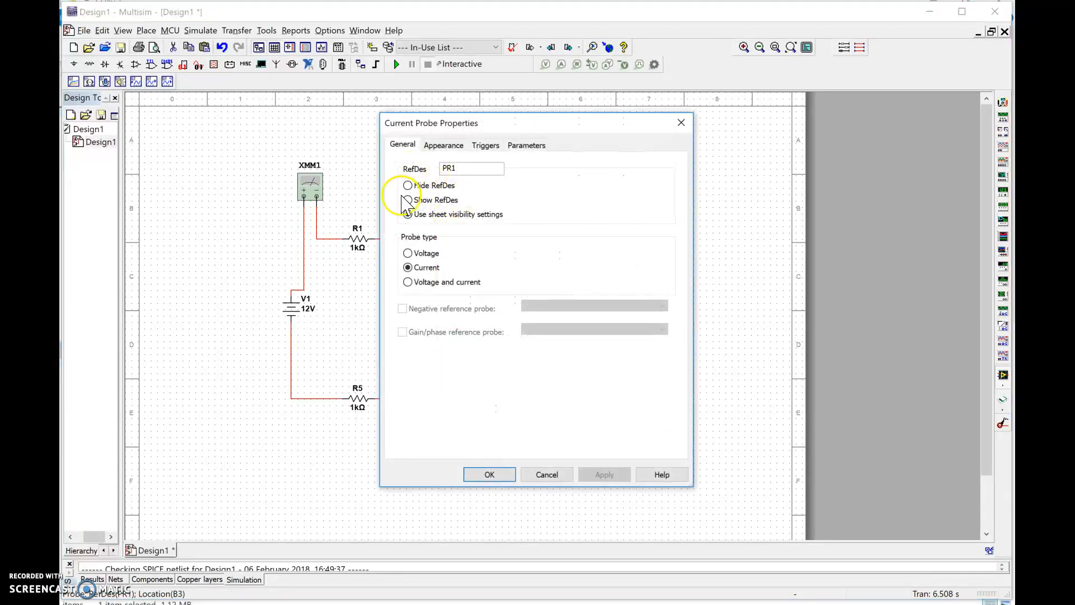
{"action": "left_click", "coordinate": [453, 148]}
{"action": "left_click", "coordinate": [484, 147]}
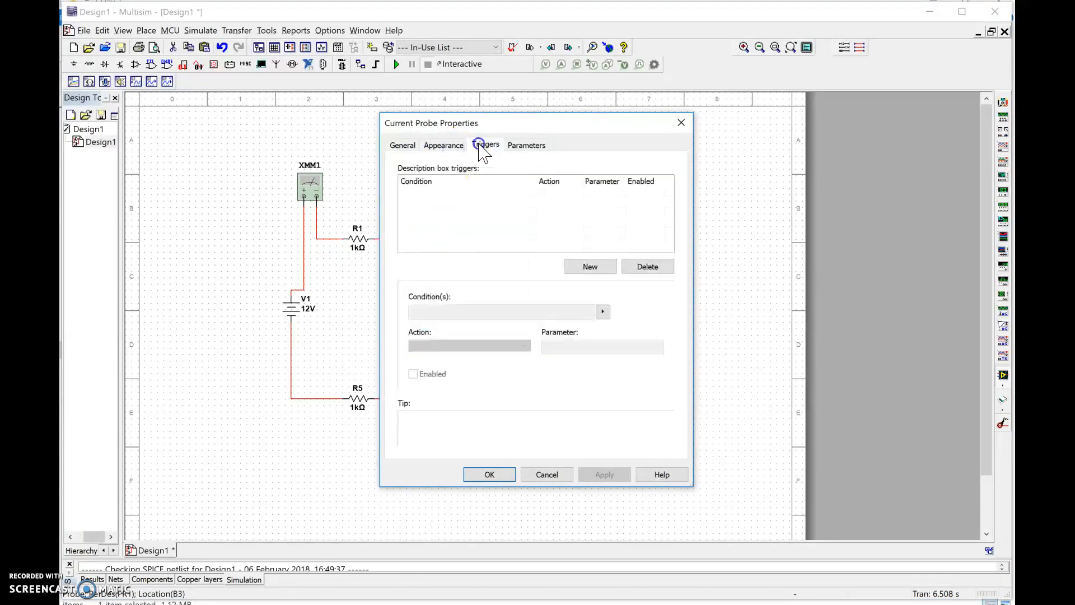
{"action": "left_click", "coordinate": [511, 147]}
{"action": "left_click", "coordinate": [405, 199]}
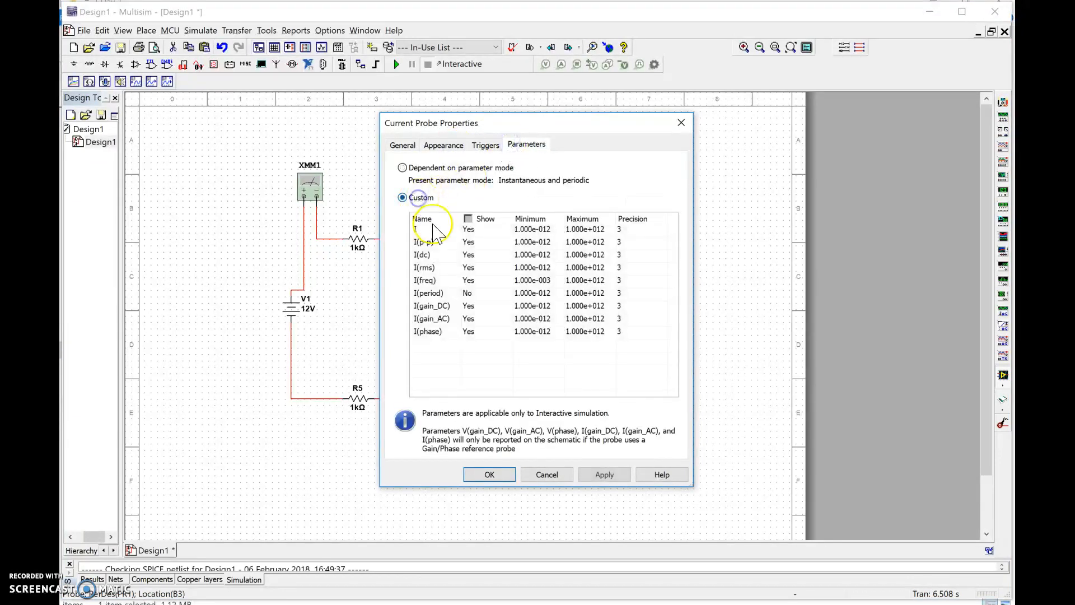
{"action": "left_click", "coordinate": [484, 219]}
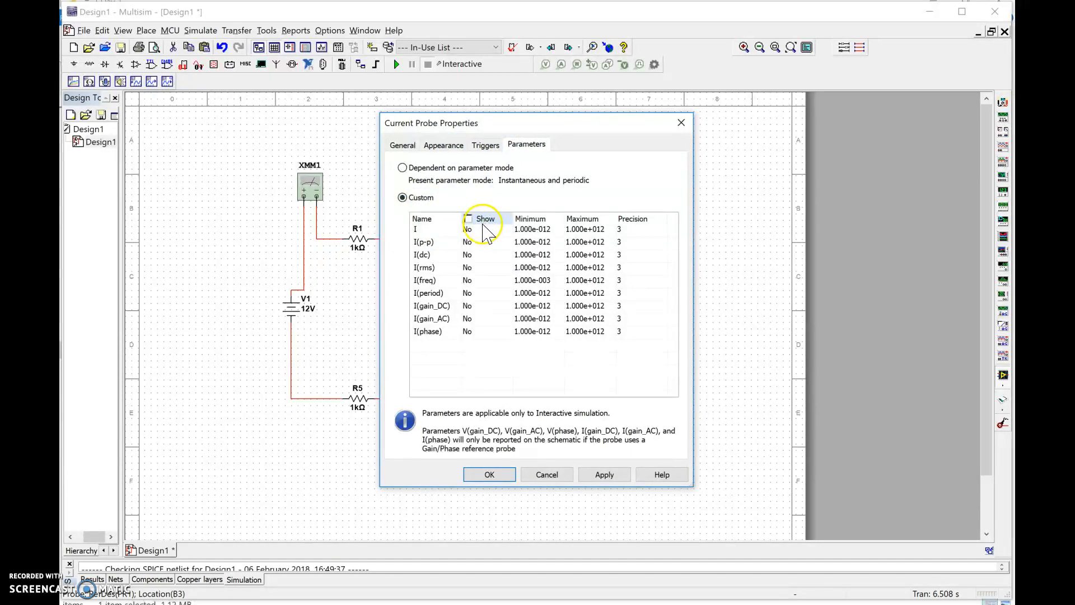
{"action": "left_click", "coordinate": [473, 255]}
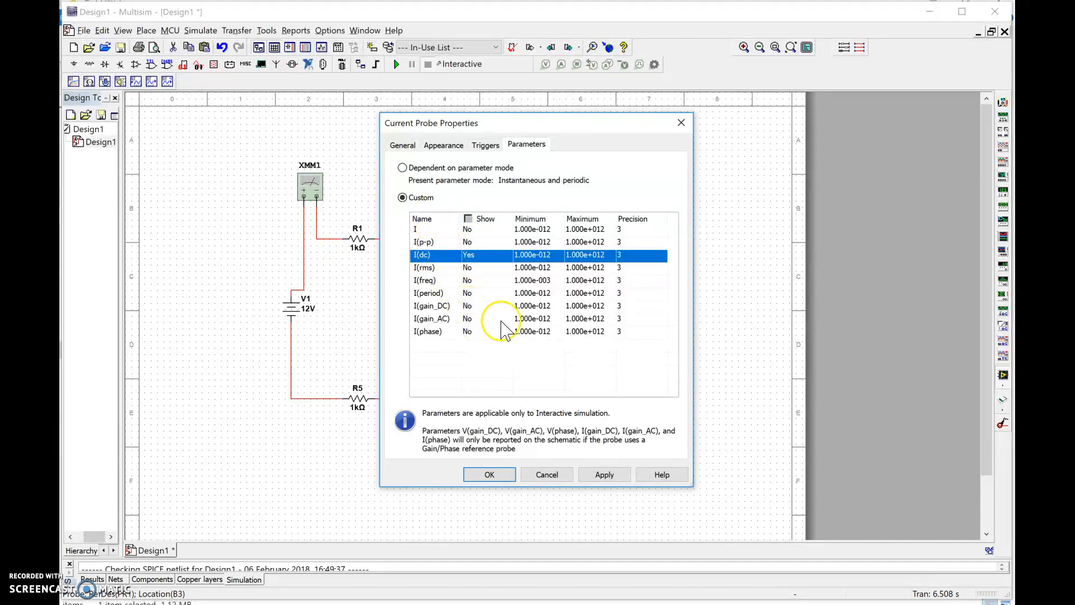
{"action": "left_click", "coordinate": [488, 474]}
- Run the simulation with multimeter XMM1 open beside the circuit and set to measure current, and stop it after reading
{"action": "left_click", "coordinate": [396, 64]}
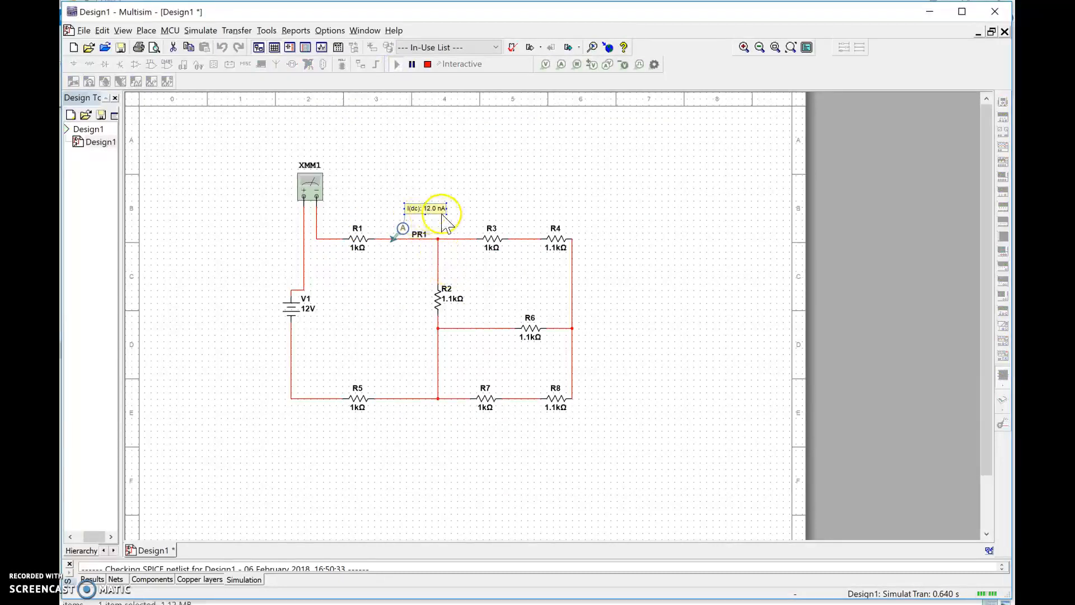
{"action": "double_click", "coordinate": [310, 186]}
{"action": "left_click_drag", "start_coordinate": [547, 259], "coordinate": [230, 159]}
{"action": "left_click", "coordinate": [171, 205]}
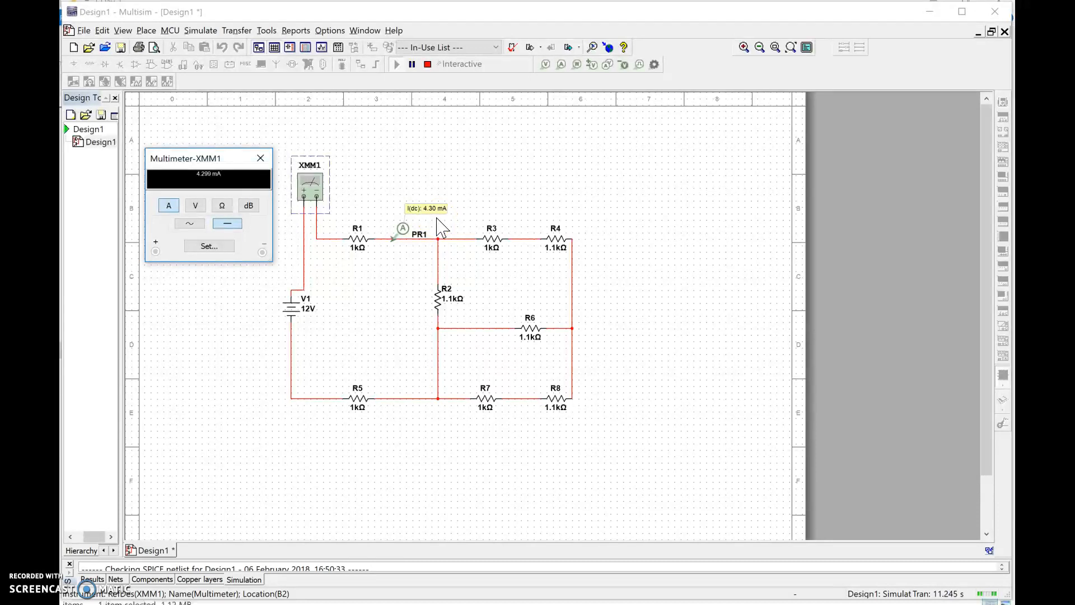
{"action": "left_click", "coordinate": [427, 65]}
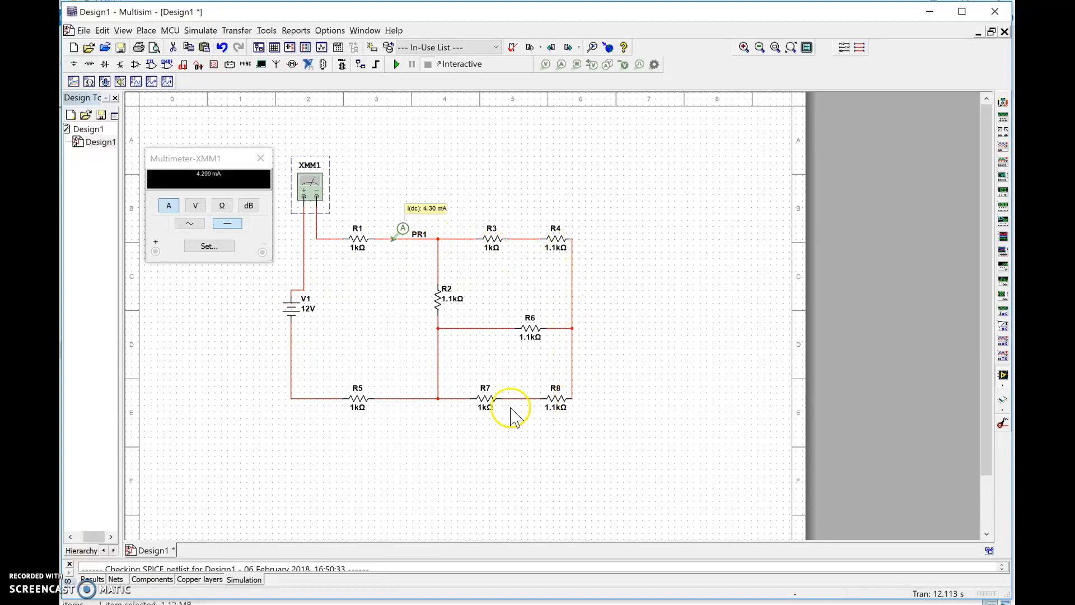
- Copy the I(dc) current probe onto the R3–R4 and R7–R8 wires, and run and stop the simulation
{"action": "left_click", "coordinate": [403, 229]}
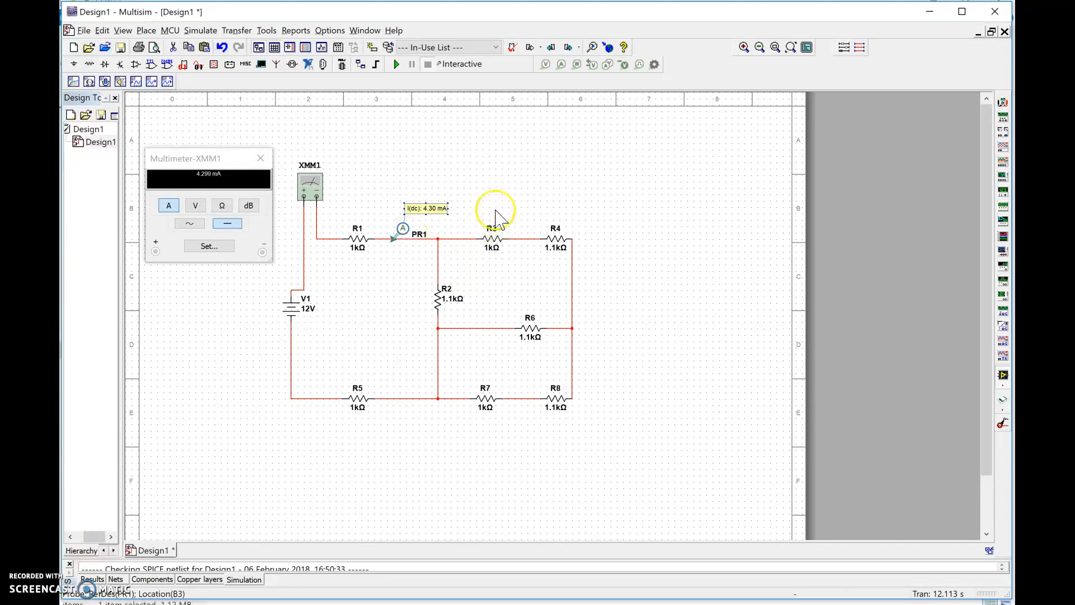
{"action": "left_click", "coordinate": [521, 239]}
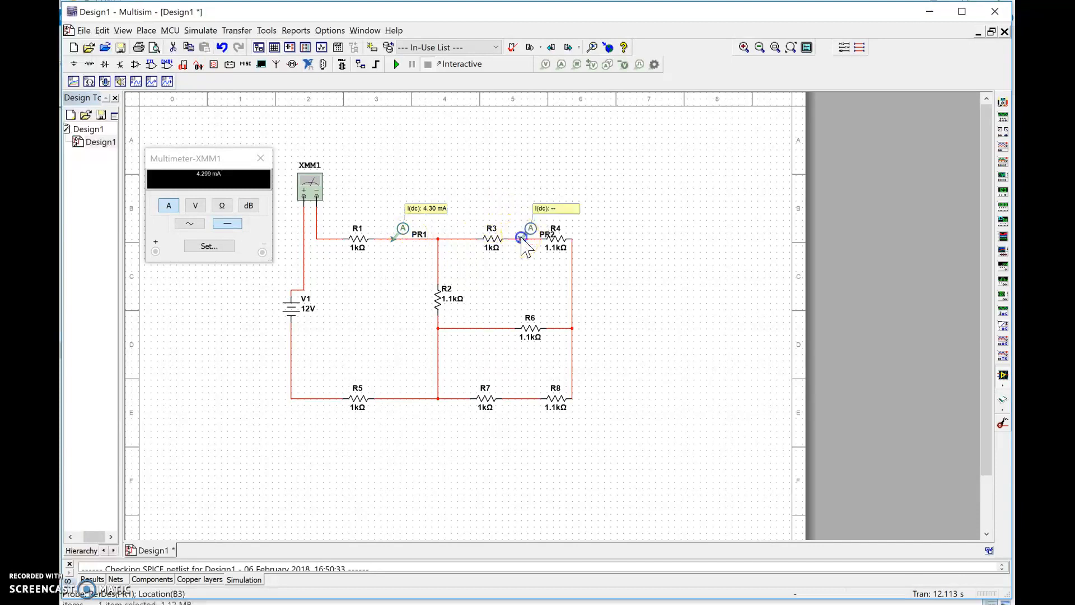
{"action": "left_click", "coordinate": [518, 400]}
{"action": "left_click", "coordinate": [514, 399]}
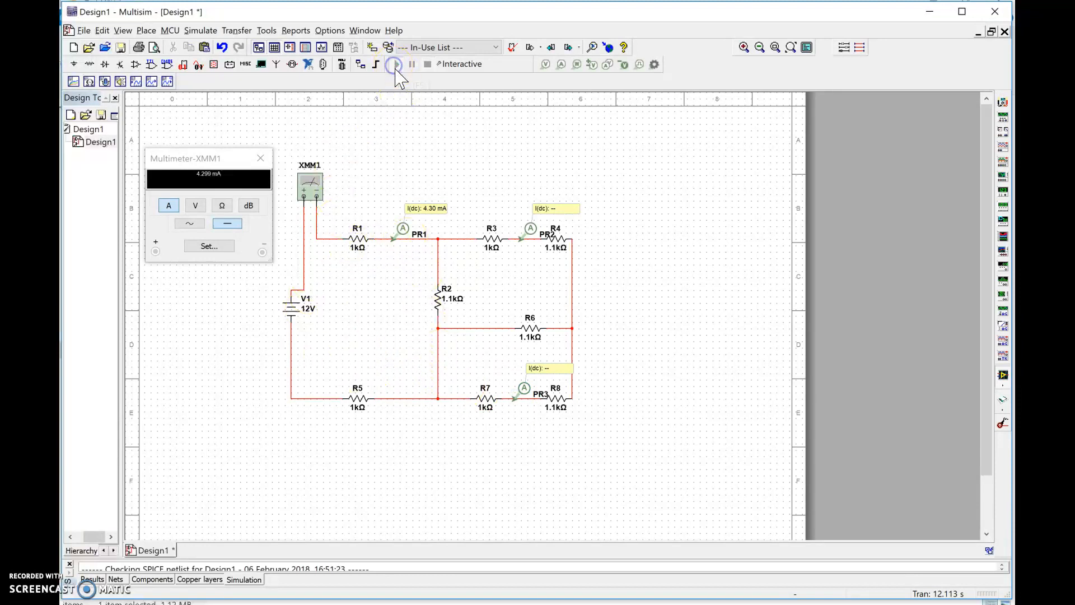
{"action": "left_click", "coordinate": [396, 64]}
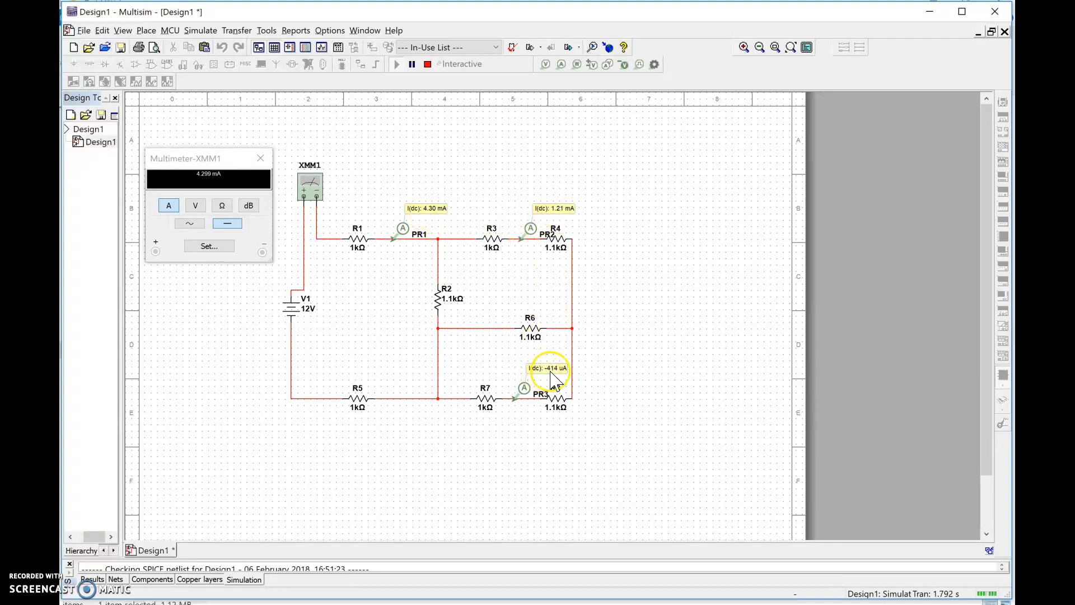
{"action": "left_click", "coordinate": [429, 65]}
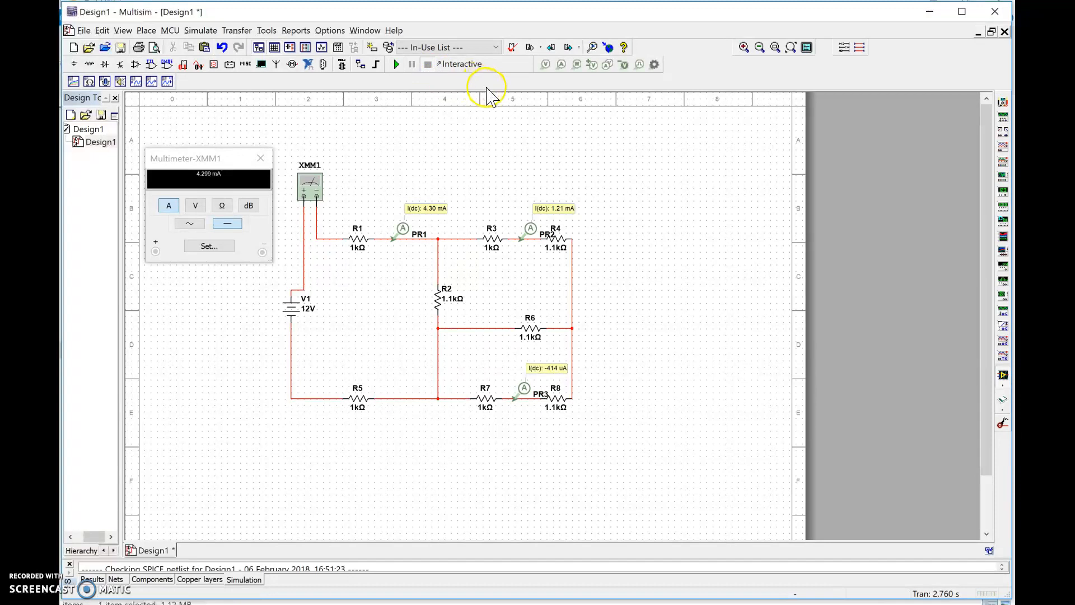
- Place voltage probes on the junctions at both ends of R6, first on the R4–R8 side and then below R2
{"action": "left_click", "coordinate": [545, 66]}
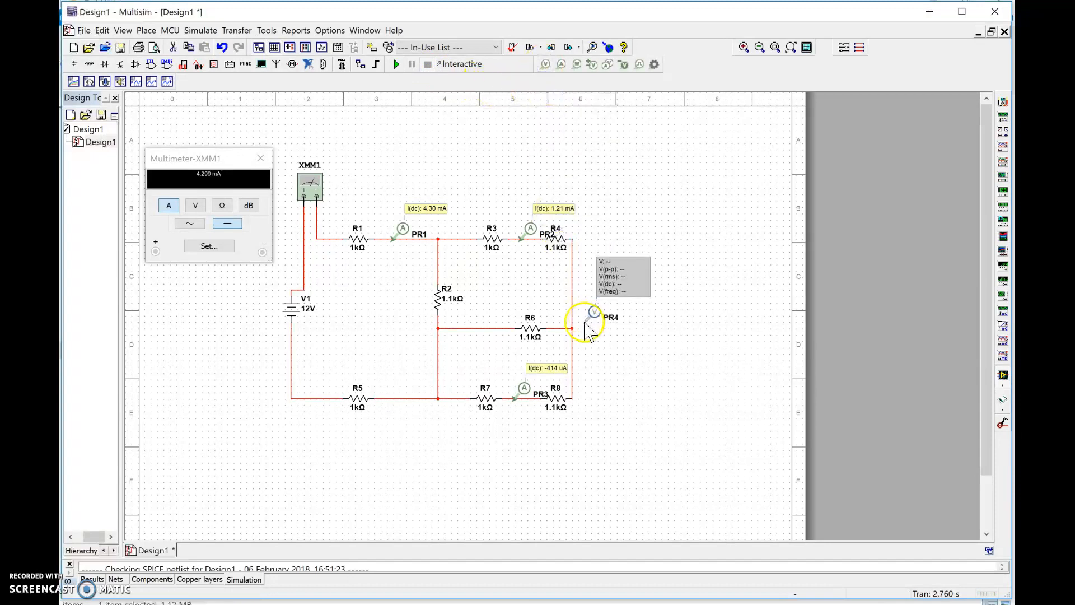
{"action": "left_click", "coordinate": [573, 330]}
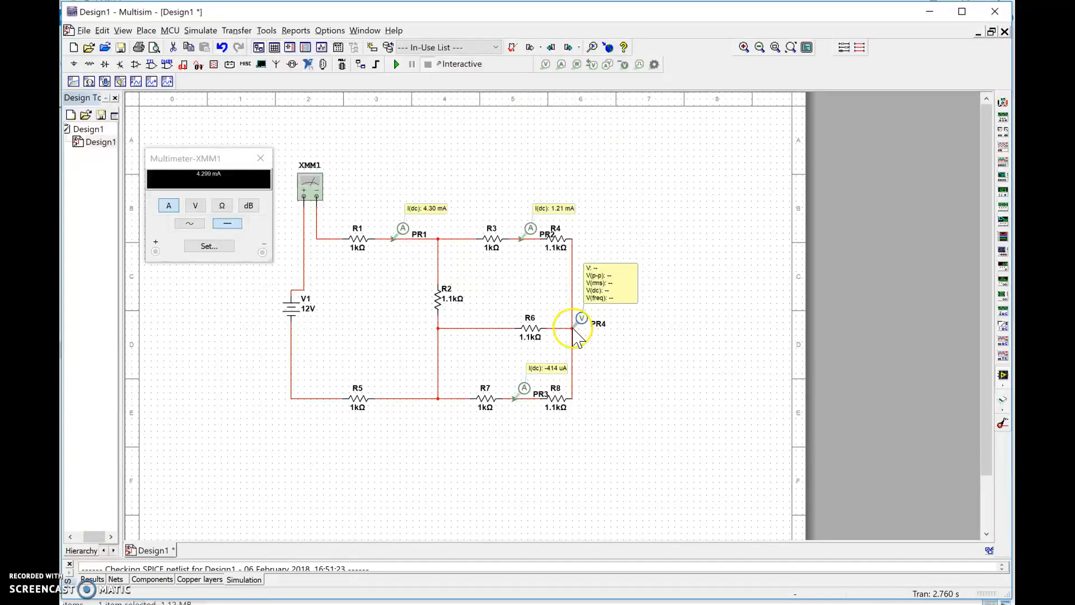
{"action": "left_click", "coordinate": [545, 65]}
{"action": "left_click", "coordinate": [438, 328]}
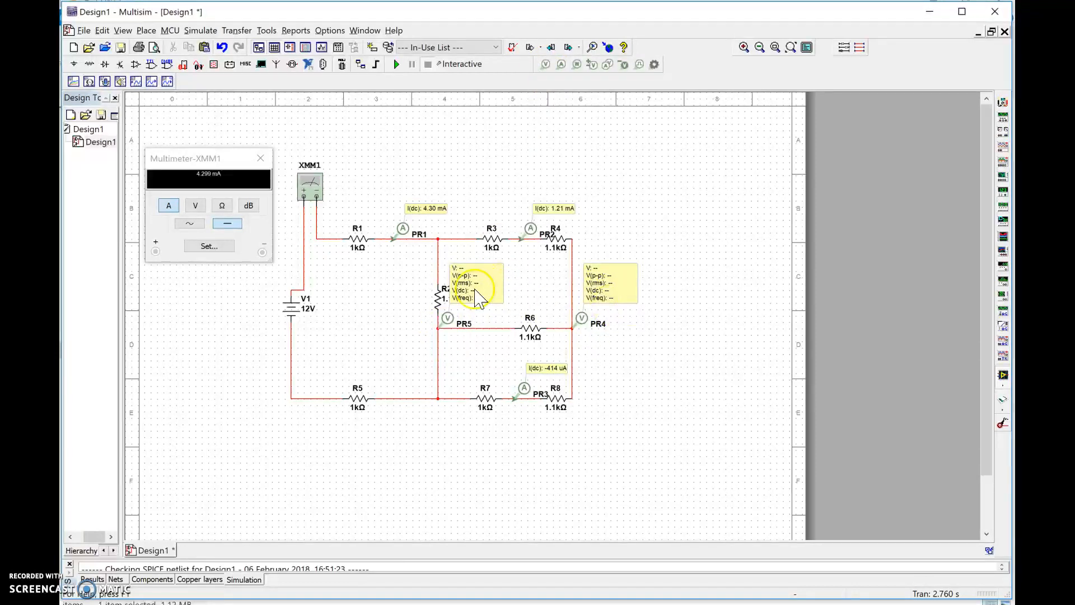
- Give the voltage probe below R2 custom parameters so that it shows only V(dc)
{"action": "double_click", "coordinate": [473, 286]}
{"action": "left_click", "coordinate": [402, 197]}
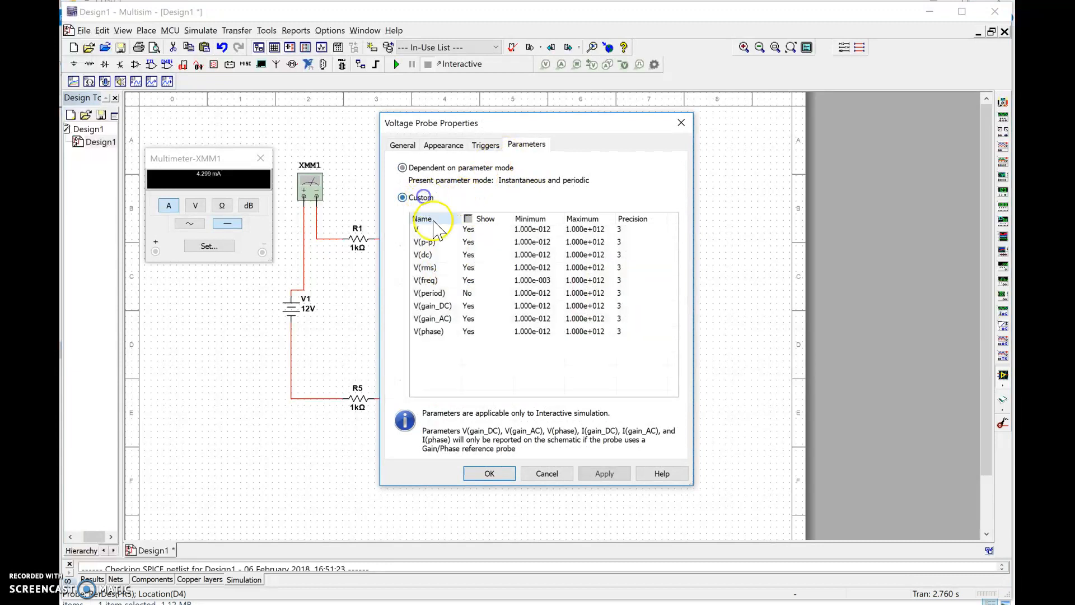
{"action": "left_click", "coordinate": [479, 219]}
{"action": "left_click", "coordinate": [479, 219]}
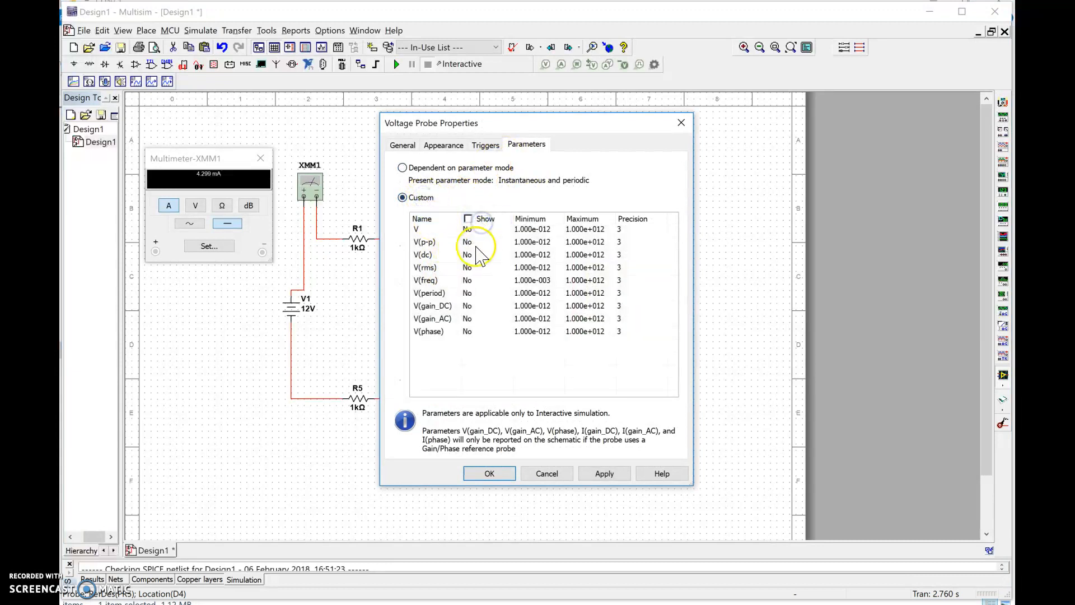
{"action": "left_click", "coordinate": [470, 242]}
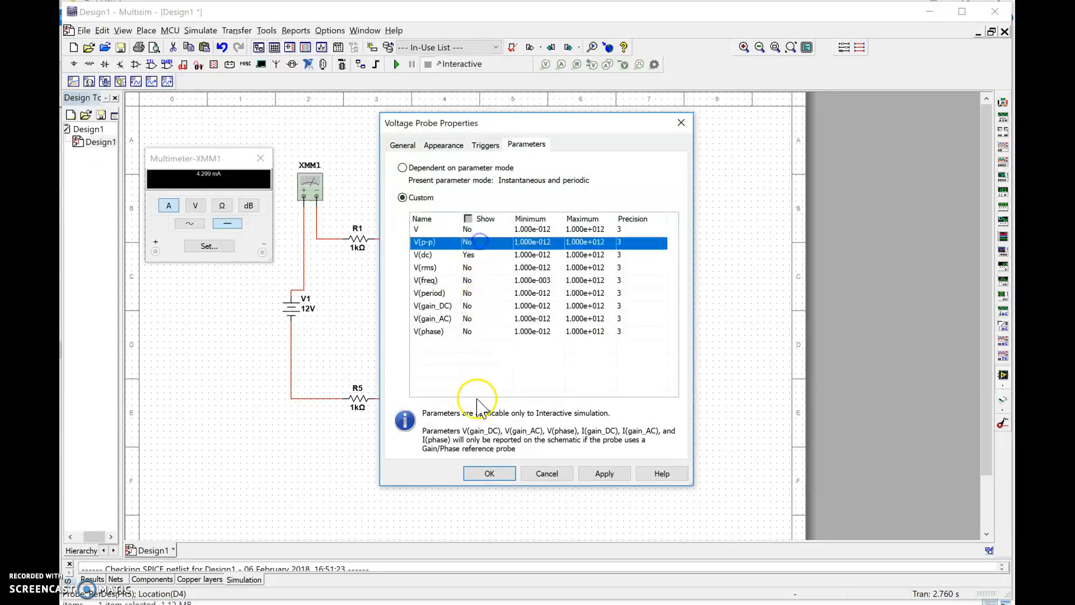
{"action": "left_click", "coordinate": [490, 473]}
- Limit the voltage probe on the R4–R8 side of R6 to V(dc), and run and stop the simulation
{"action": "double_click", "coordinate": [583, 318]}
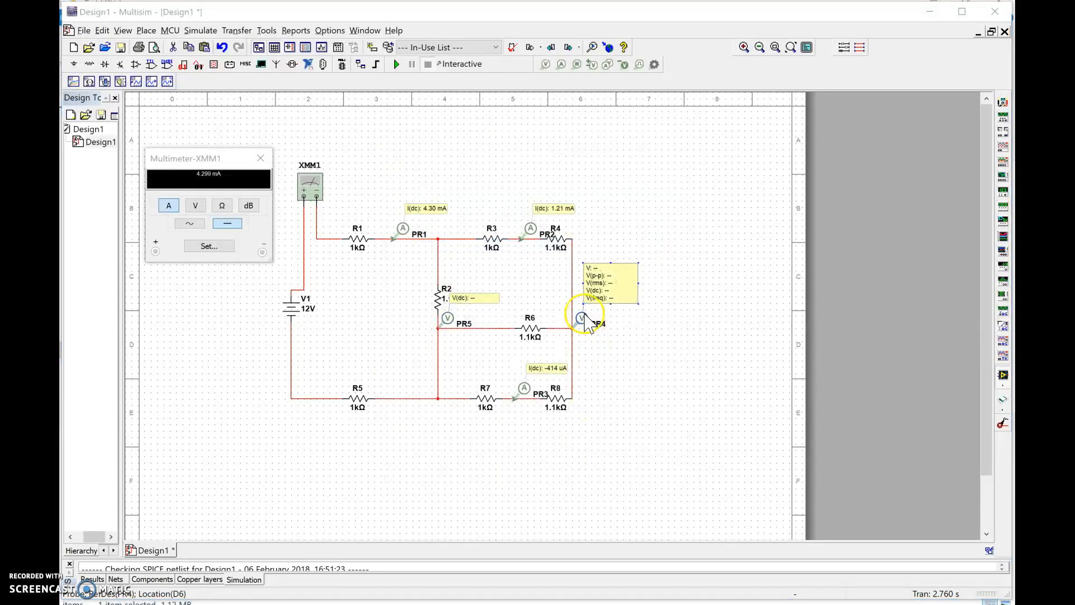
{"action": "left_click", "coordinate": [402, 197]}
{"action": "left_click", "coordinate": [468, 219]}
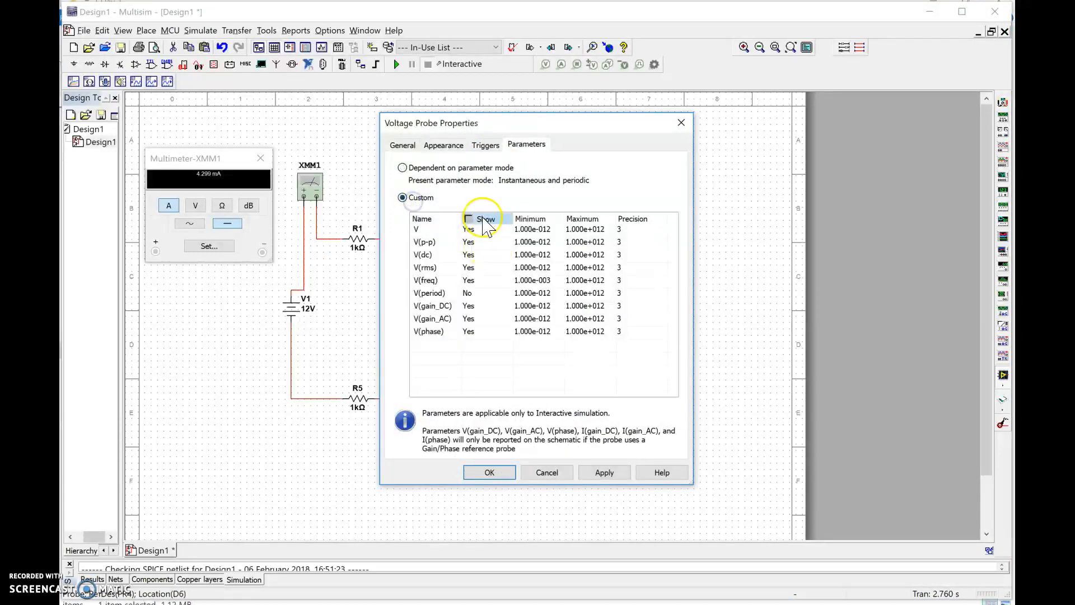
{"action": "left_click", "coordinate": [477, 256]}
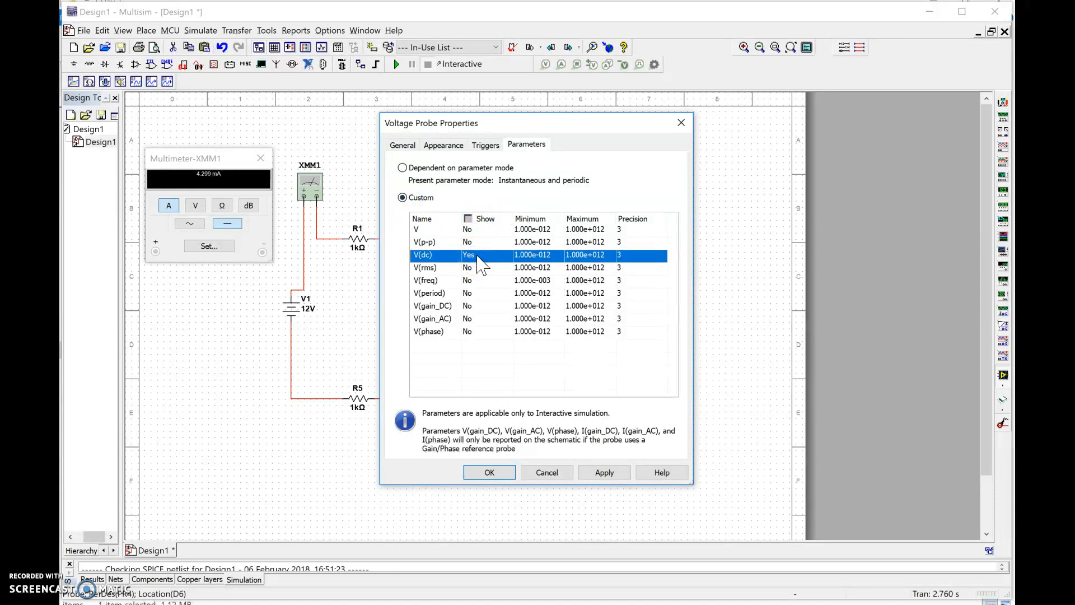
{"action": "left_click", "coordinate": [488, 472]}
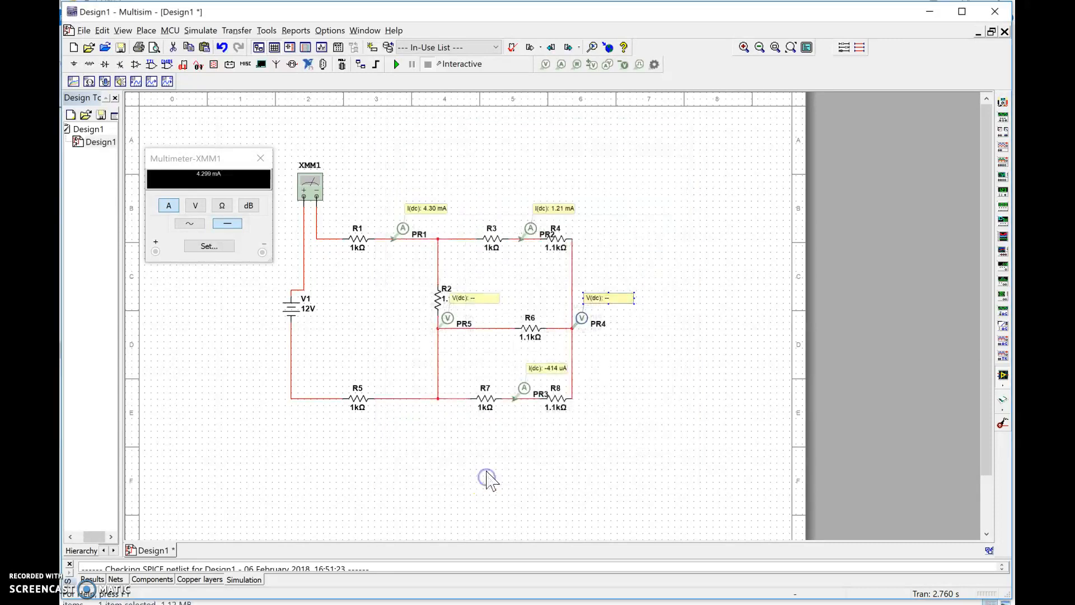
{"action": "left_click", "coordinate": [397, 64]}
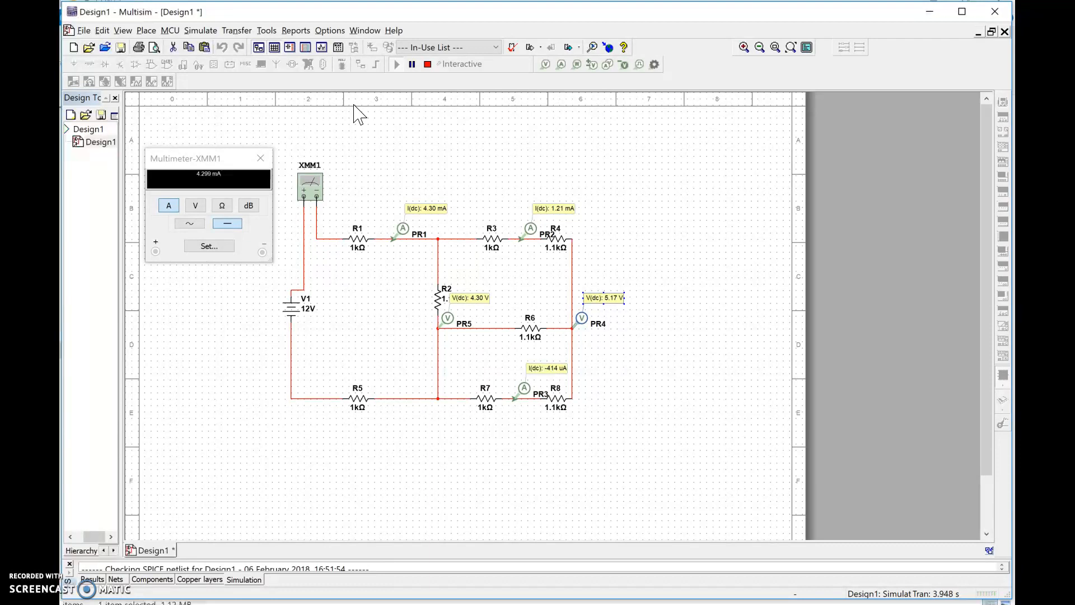
{"action": "left_click", "coordinate": [428, 65]}
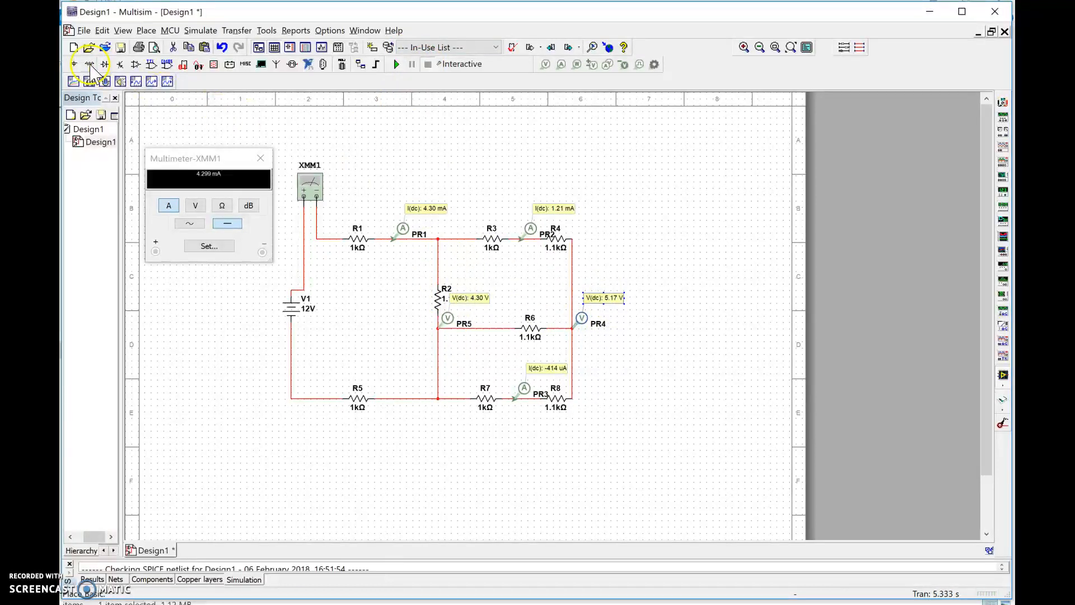
- Place a GROUND from the power sources below V1, wired to the V1–R5 corner, and run and stop the simulation
{"action": "left_click", "coordinate": [73, 64]}
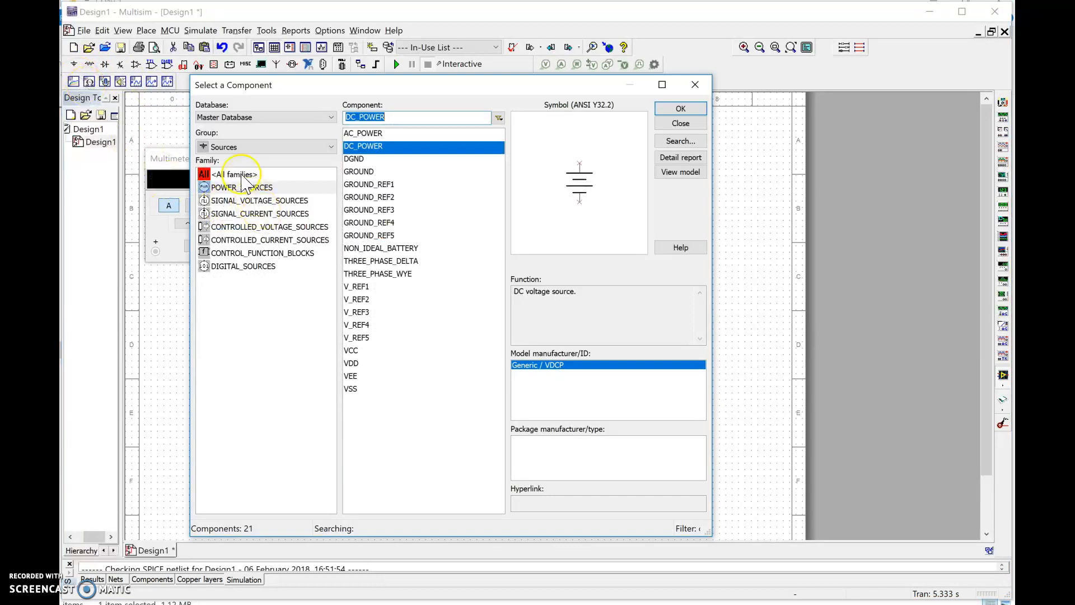
{"action": "left_click", "coordinate": [373, 170]}
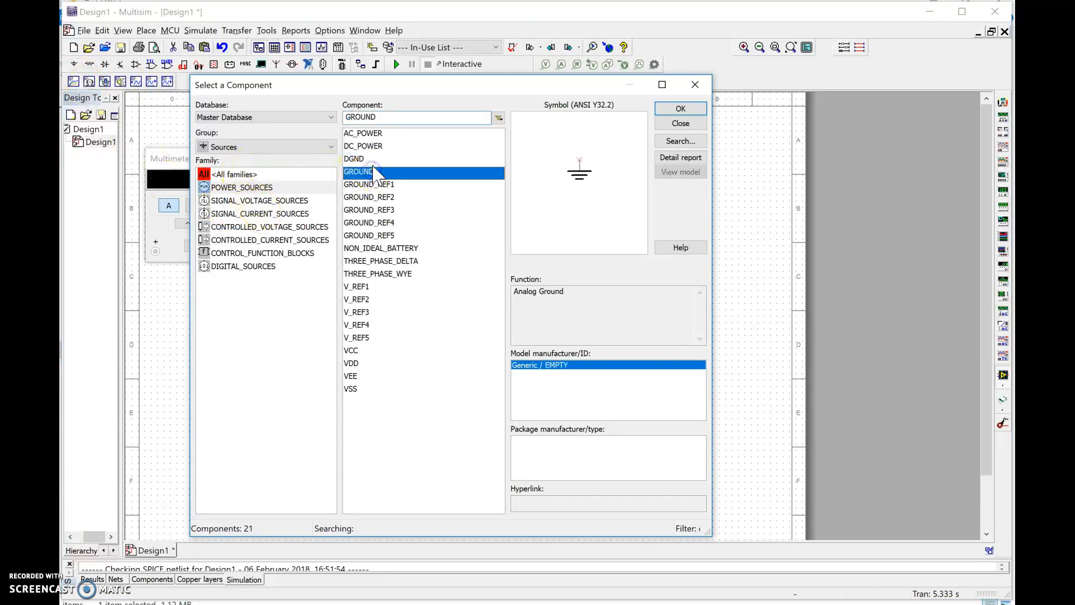
{"action": "double_click", "coordinate": [372, 170]}
{"action": "left_click", "coordinate": [281, 420]}
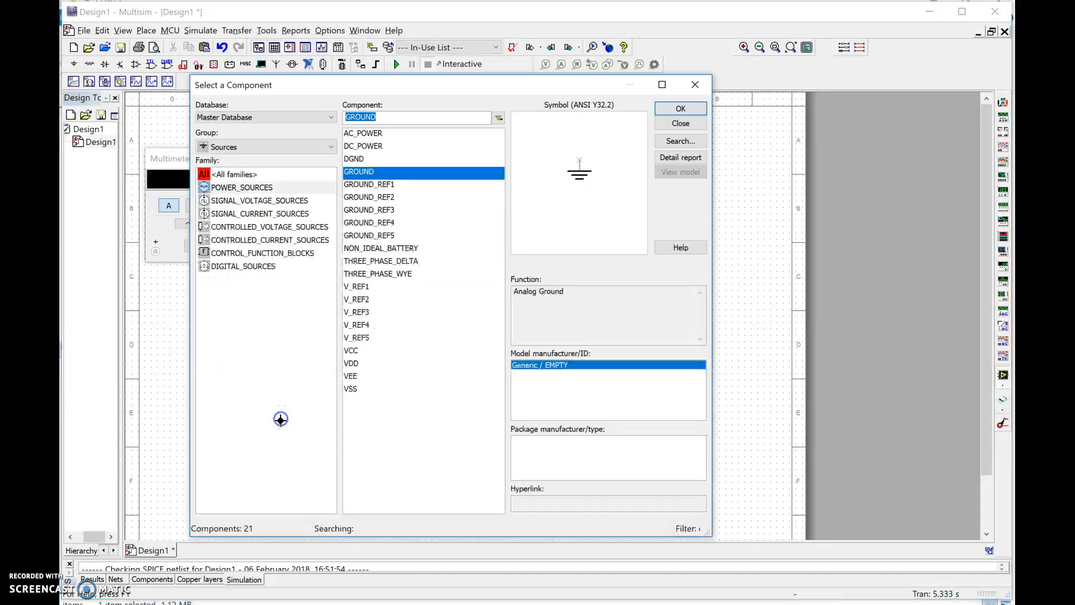
{"action": "left_click", "coordinate": [696, 85]}
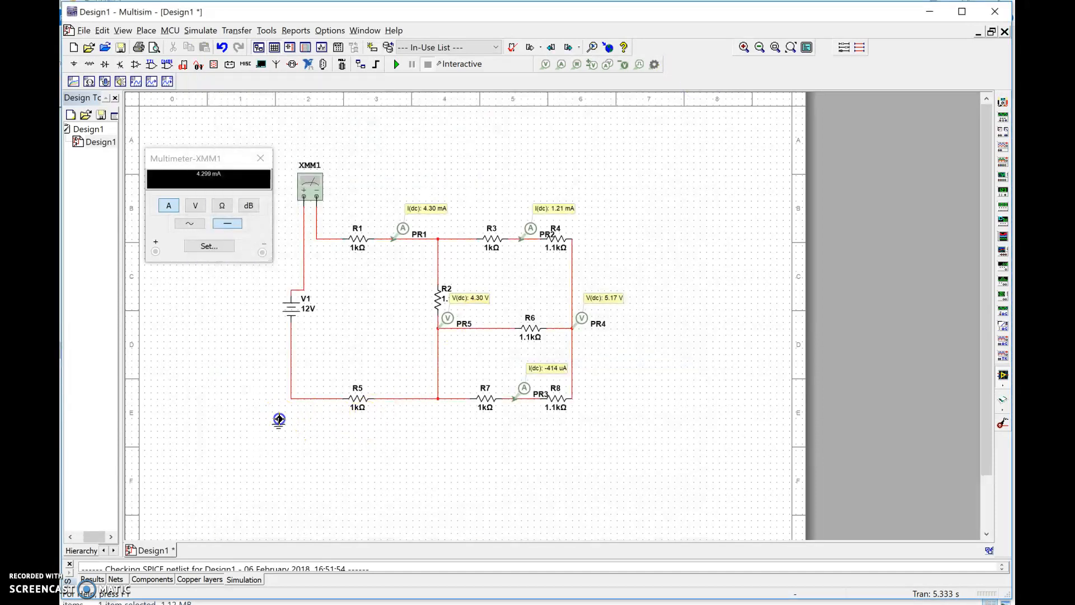
{"action": "left_click_drag", "start_coordinate": [292, 402], "coordinate": [278, 419]}
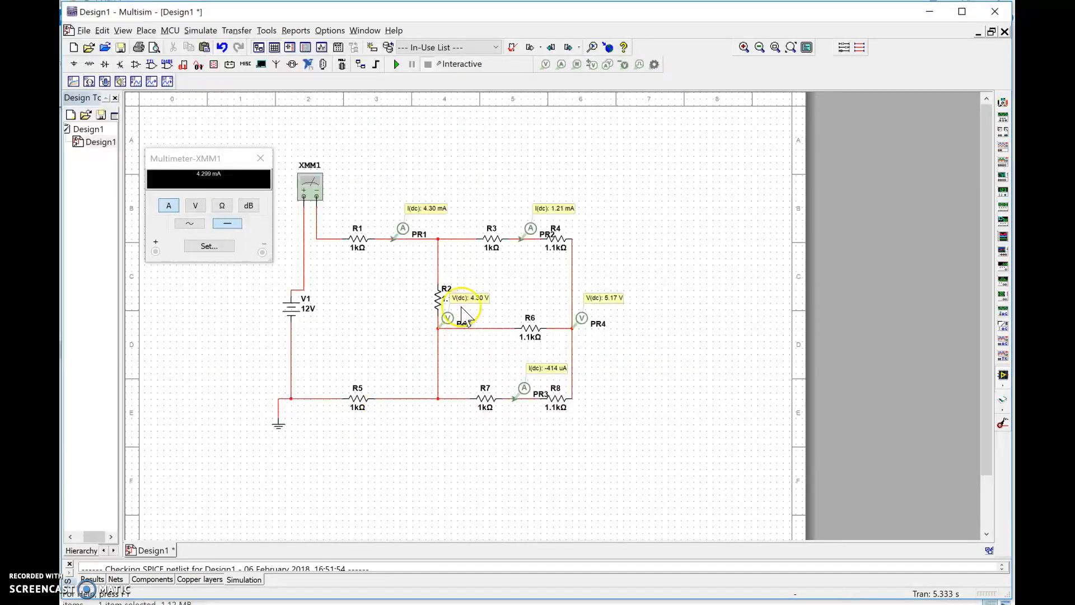
{"action": "left_click", "coordinate": [396, 65]}
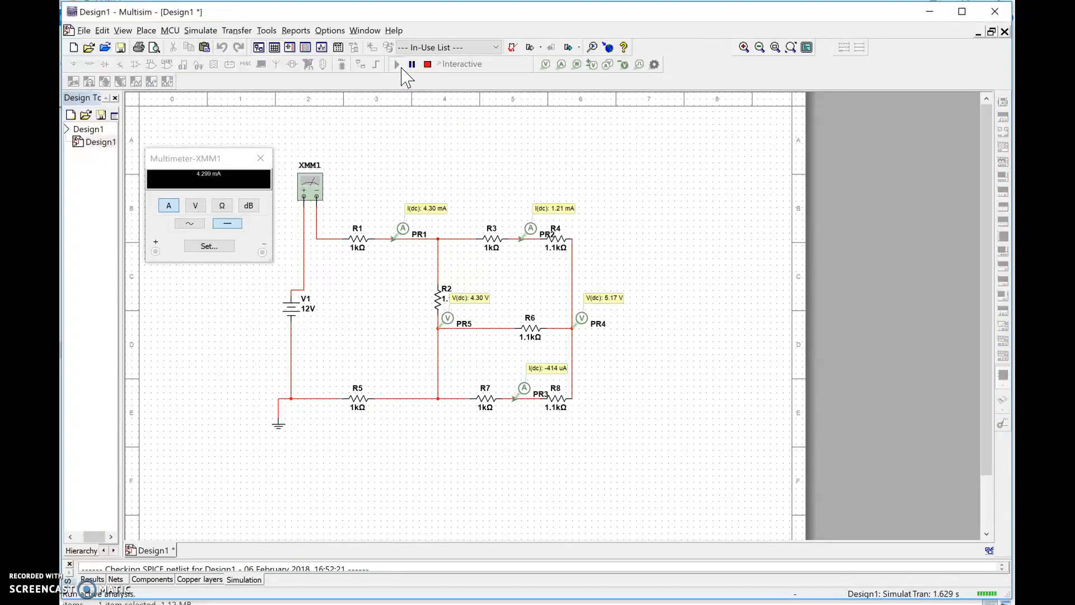
{"action": "left_click", "coordinate": [427, 65]}
- Place a second multimeter beside R4 and open its display
{"action": "left_click", "coordinate": [1004, 102]}
{"action": "left_click", "coordinate": [649, 222]}
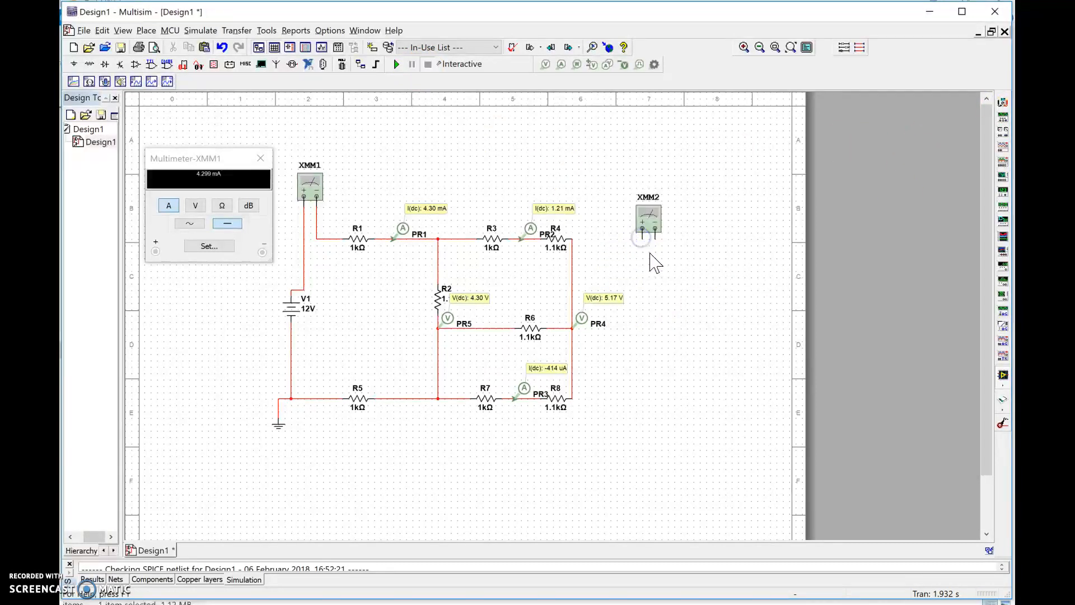
{"action": "double_click", "coordinate": [648, 221]}
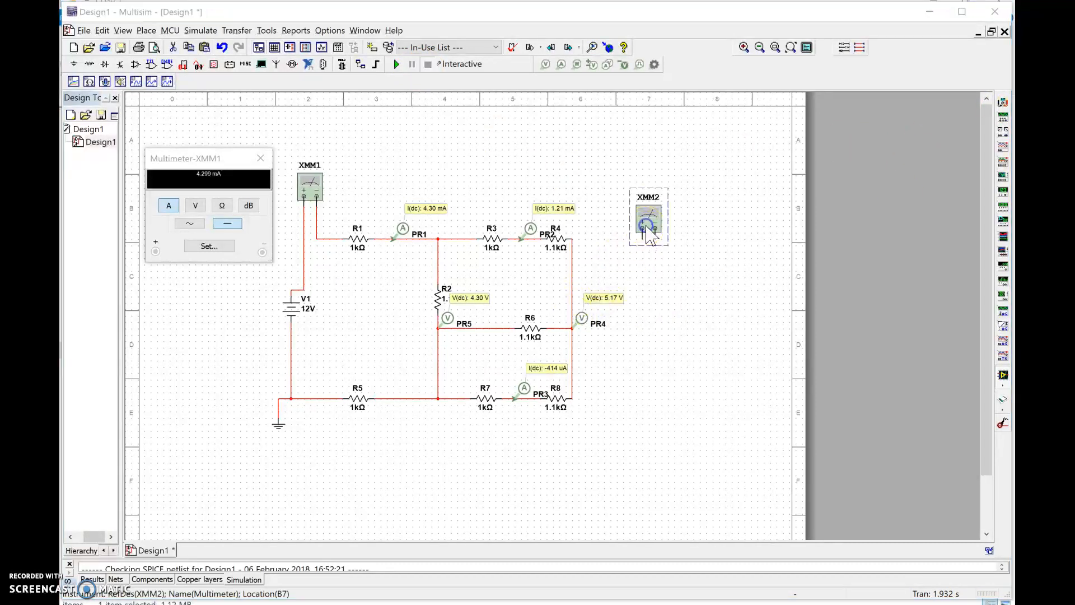
{"action": "left_click", "coordinate": [671, 277]}
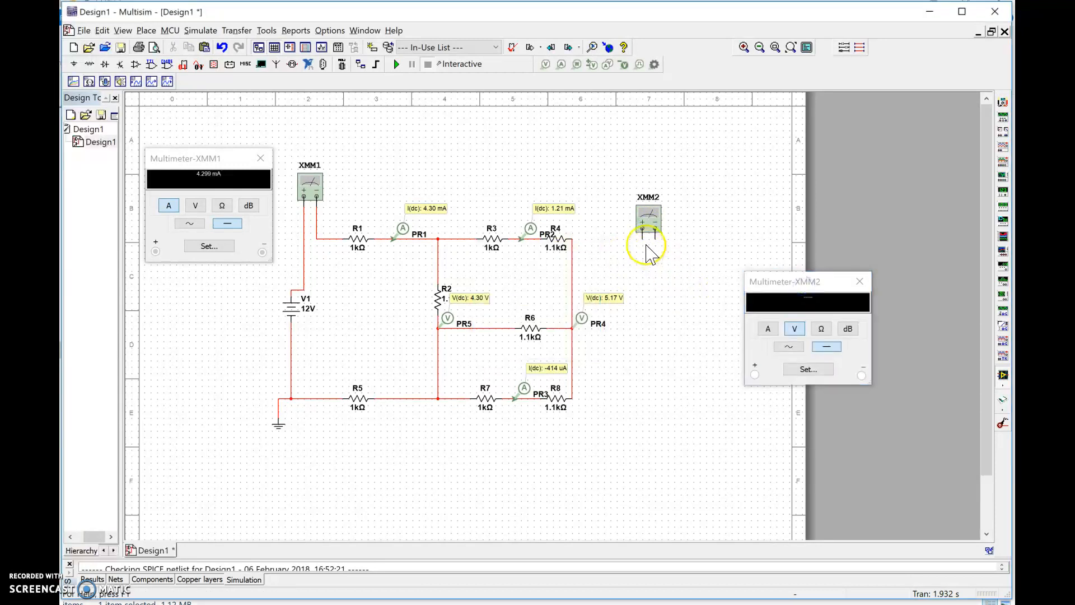
- Wire XMM2 across R6, positive terminal on the R2 side and negative on the R4–R8 side, and move it just above R6
{"action": "left_click", "coordinate": [642, 240]}
{"action": "left_click", "coordinate": [476, 330]}
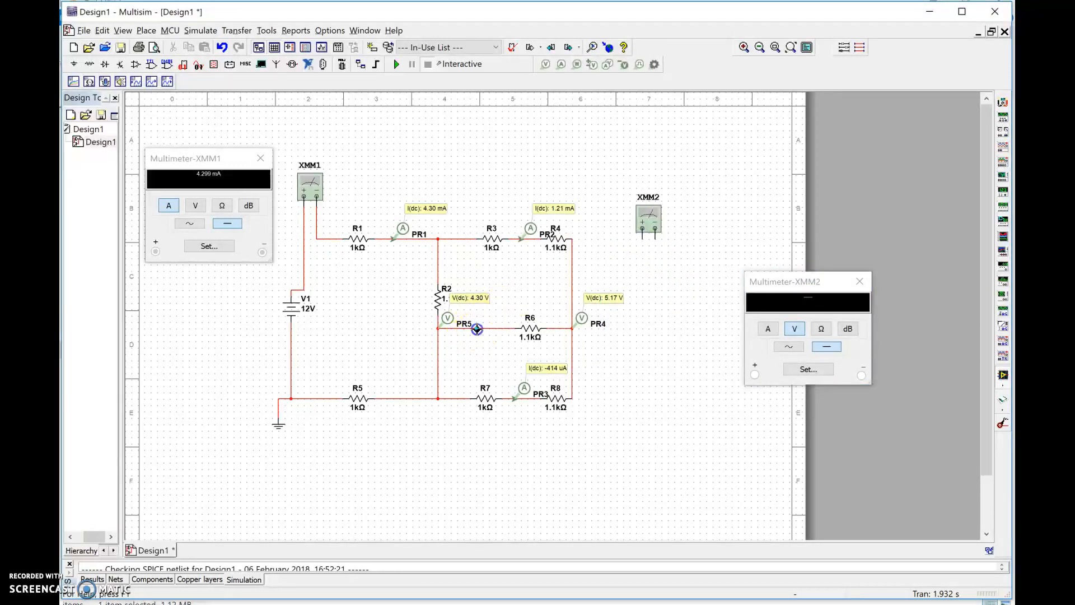
{"action": "left_click", "coordinate": [655, 239]}
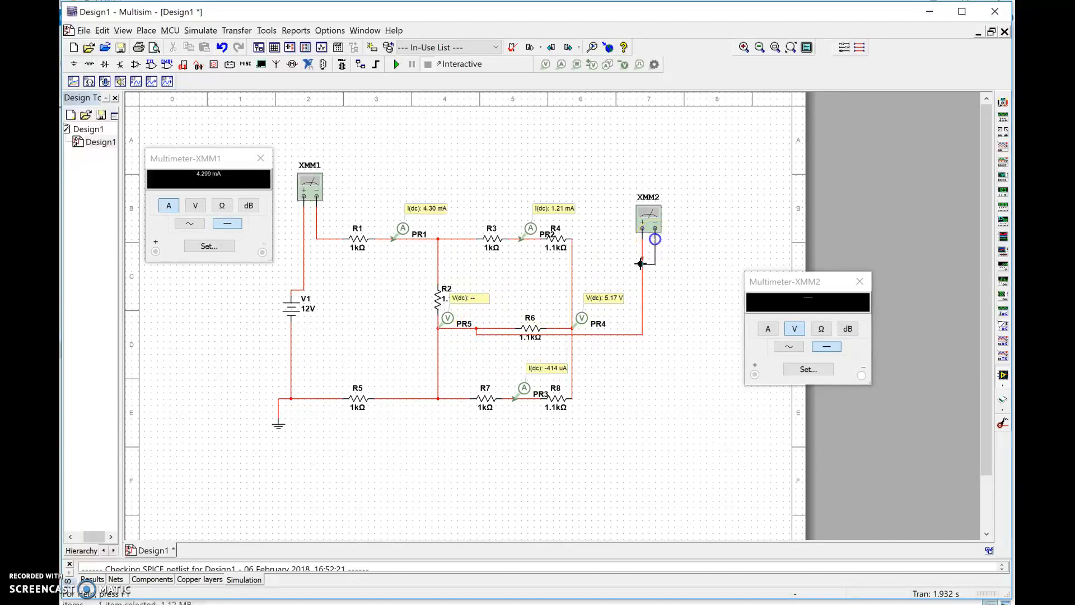
{"action": "left_click", "coordinate": [554, 328]}
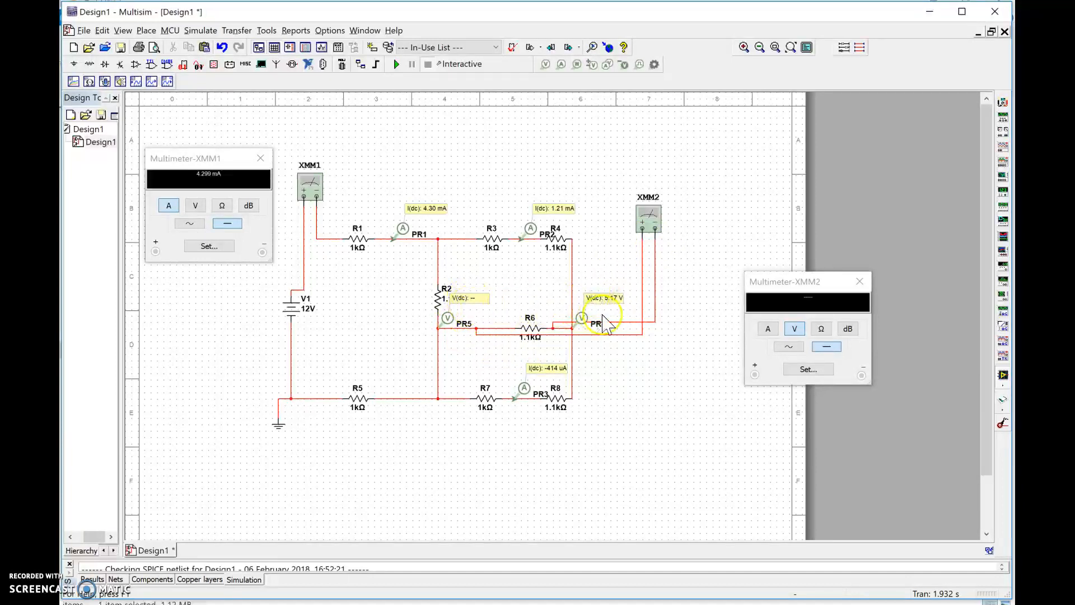
{"action": "left_click", "coordinate": [627, 238]}
{"action": "left_click_drag", "start_coordinate": [628, 238], "coordinate": [512, 288]}
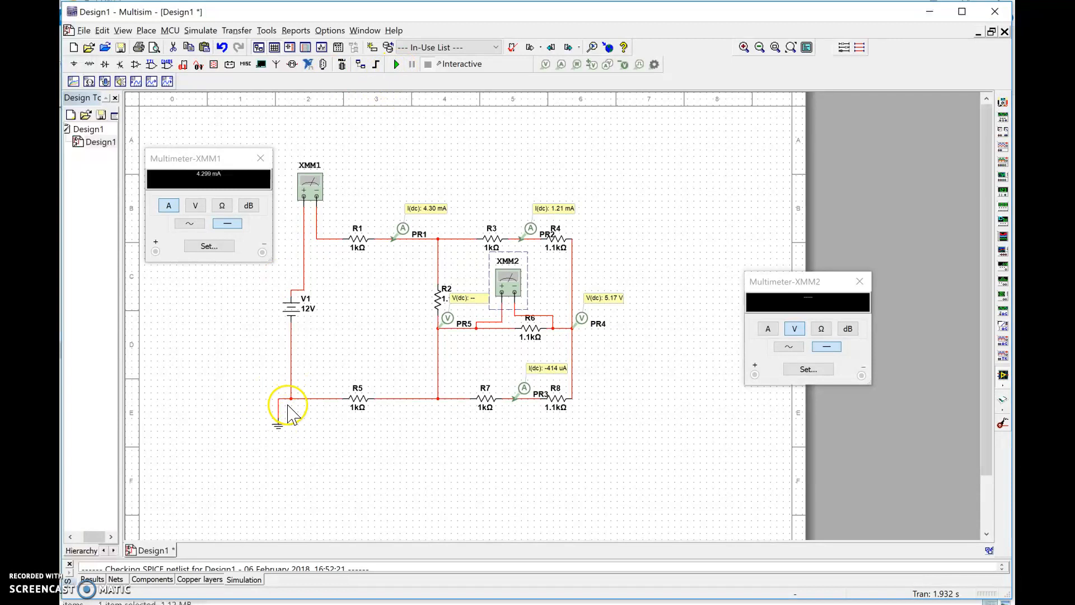
- Run the simulation and move the XMM2 display next to the circuit to read the voltage across R6
{"action": "left_click", "coordinate": [398, 65]}
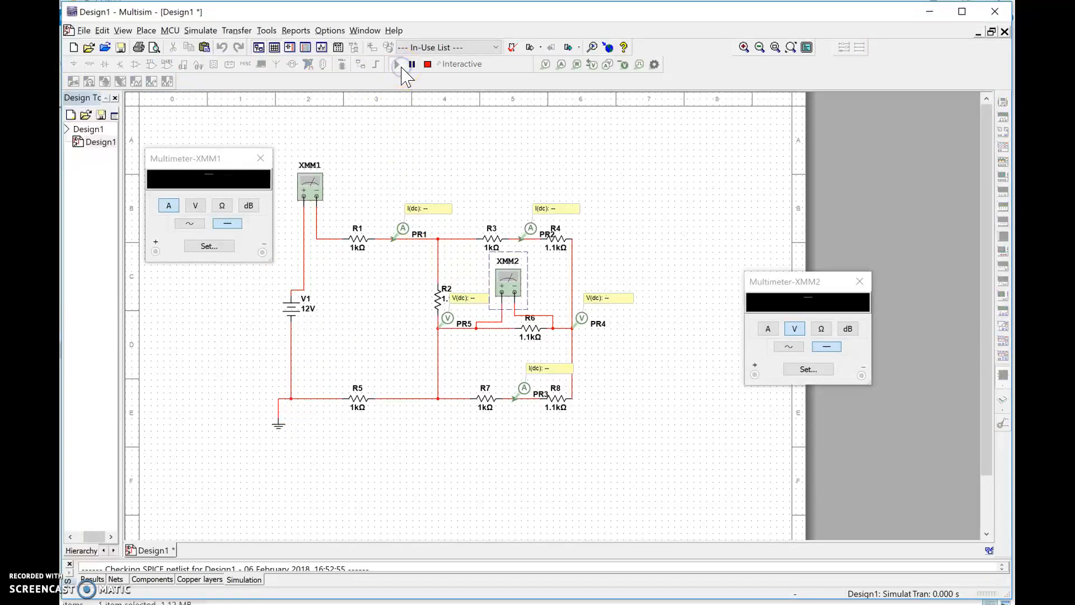
{"action": "left_click_drag", "start_coordinate": [756, 288], "coordinate": [605, 161]}
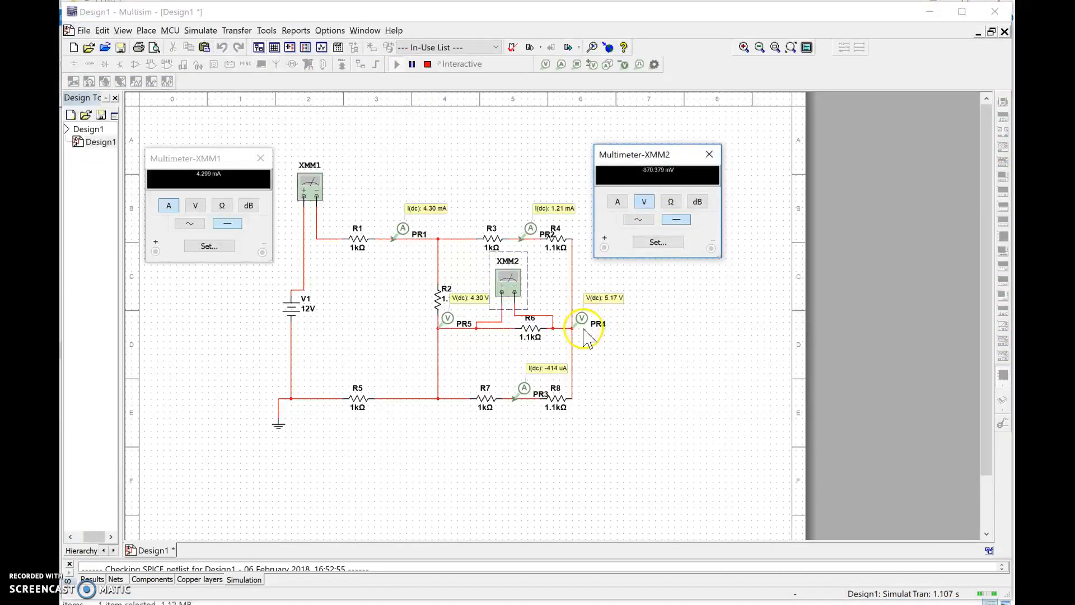